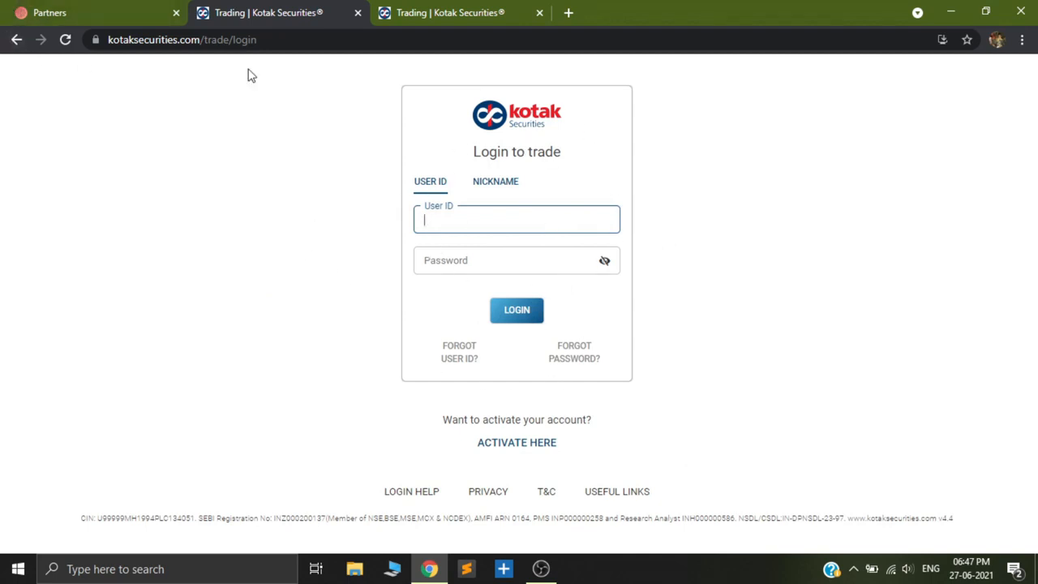
# Return to the Configure-Kotak-Securities guide, open its linked API developer portal, and sign in with the saved username and password.
pyautogui.click(17, 39)
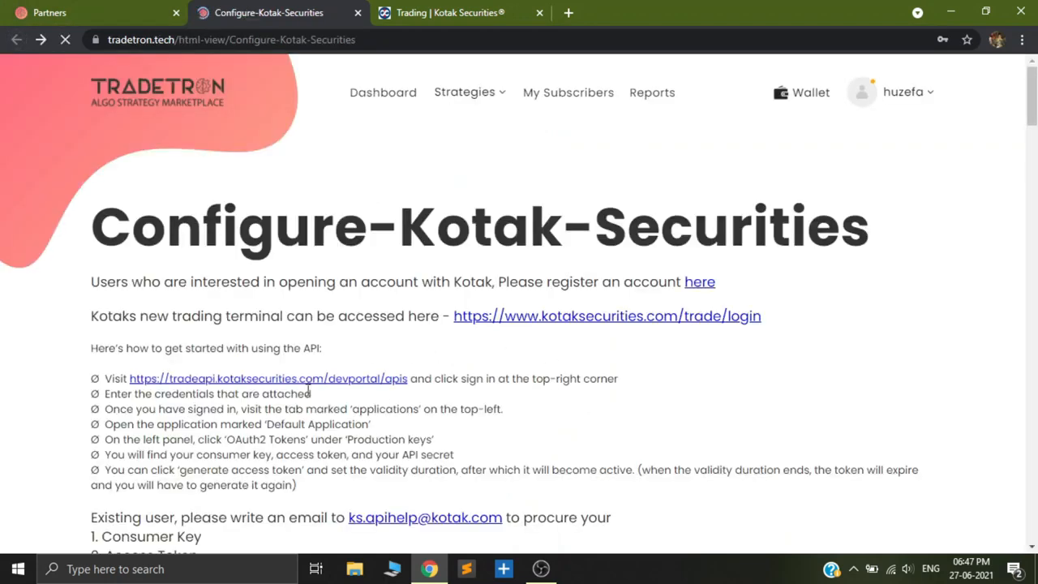
pyautogui.click(317, 377)
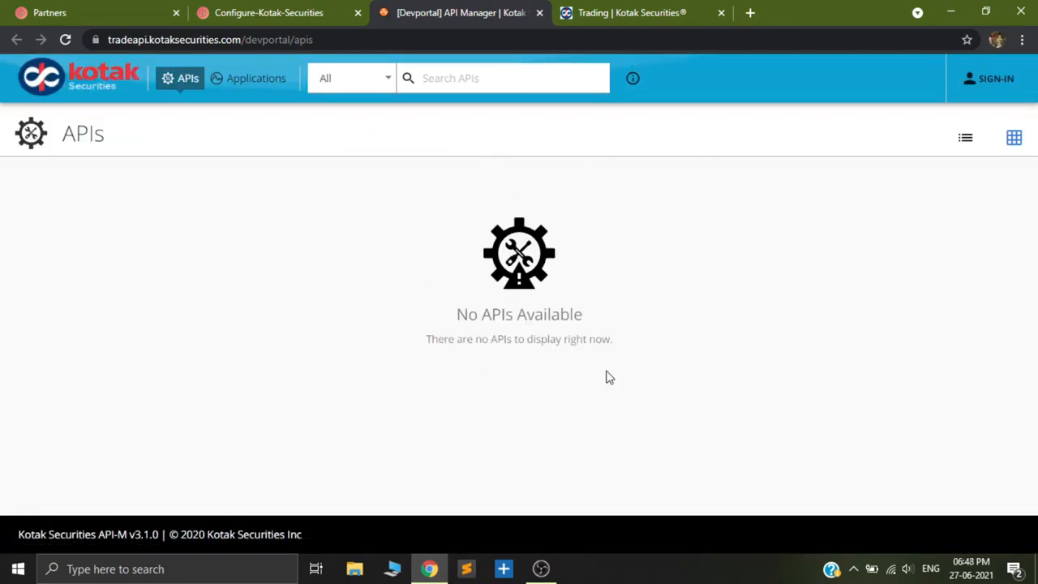
pyautogui.click(997, 81)
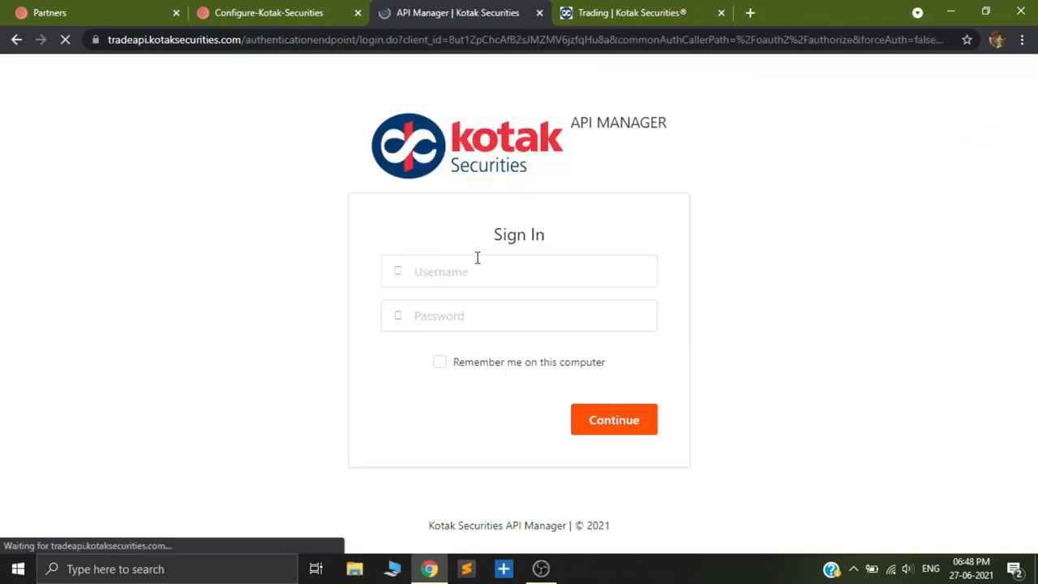
pyautogui.click(439, 362)
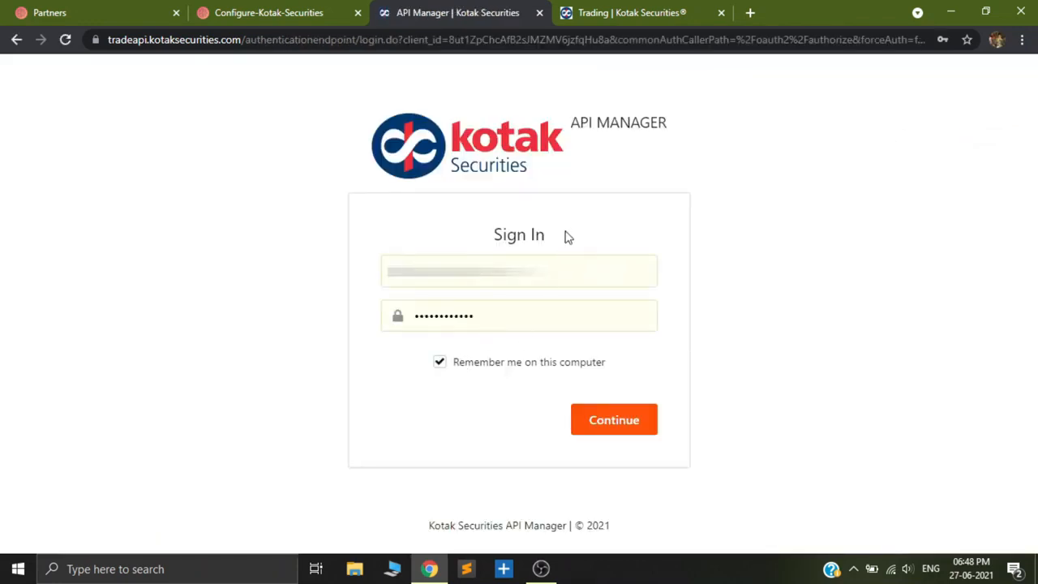
pyautogui.click(450, 365)
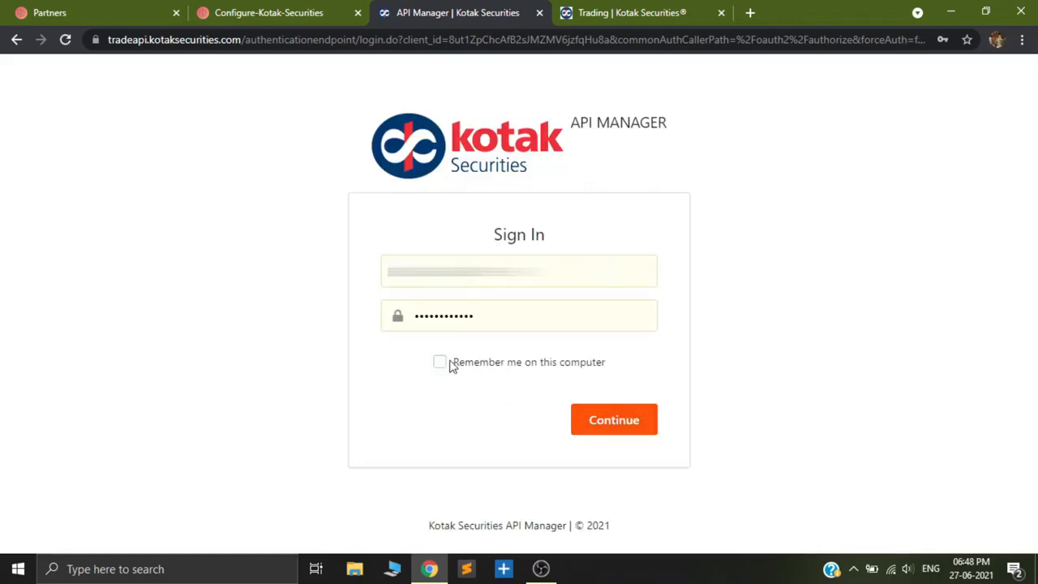
pyautogui.click(606, 428)
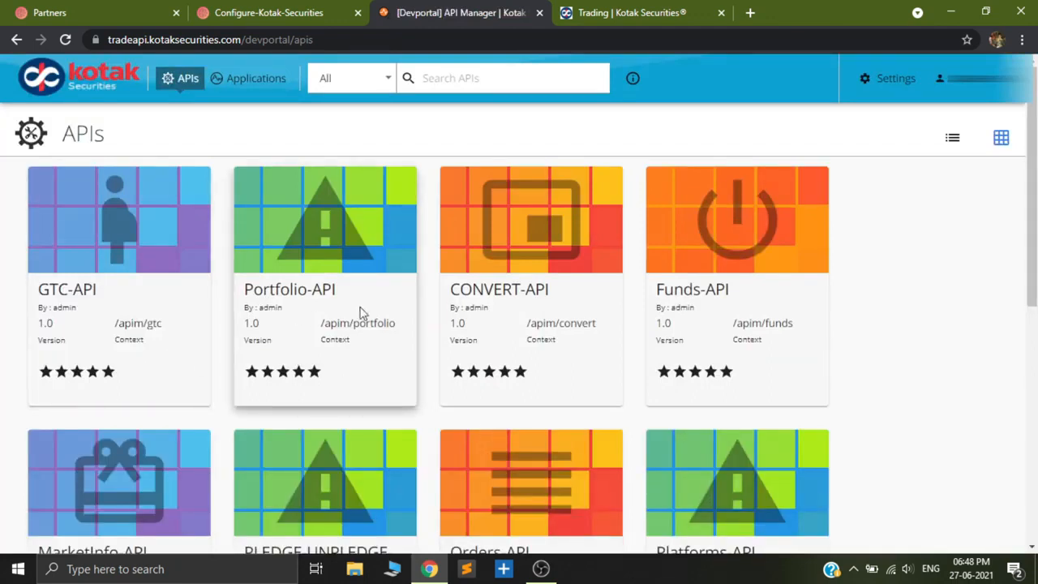
# Start creating a new application in the Kotak developer portal.
pyautogui.click(609, 12)
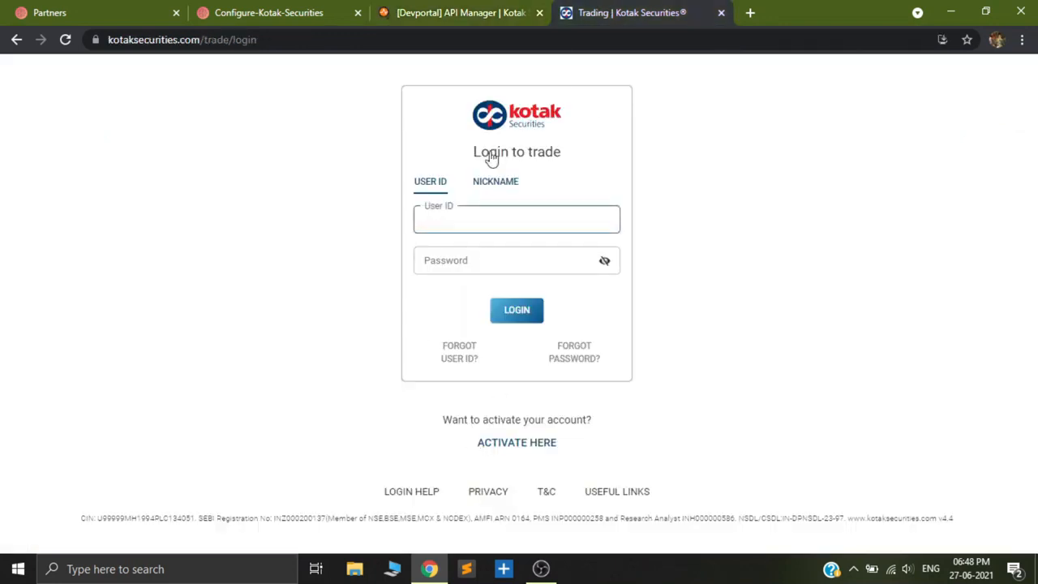
pyautogui.click(509, 8)
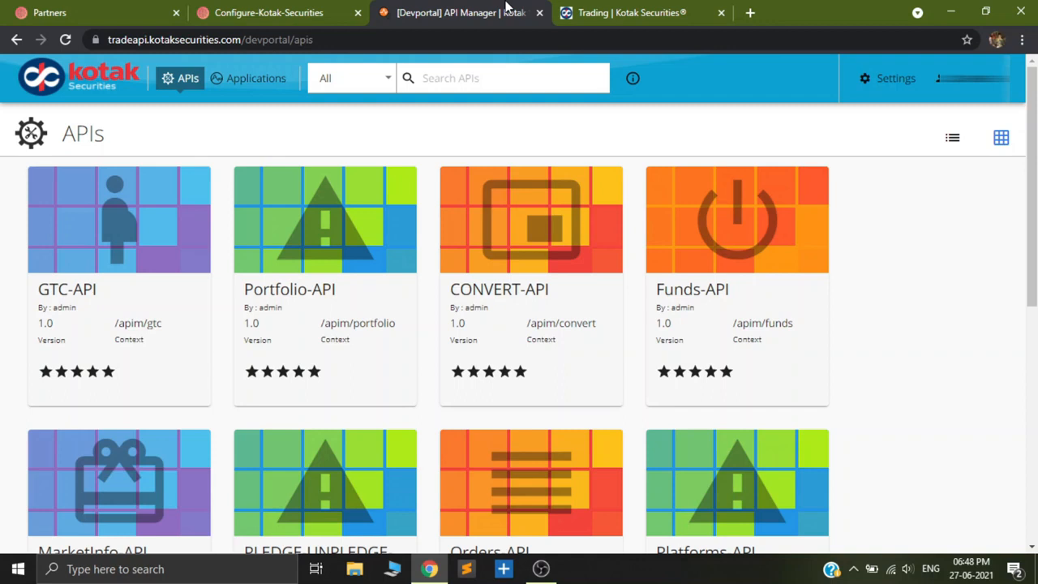
pyautogui.click(254, 83)
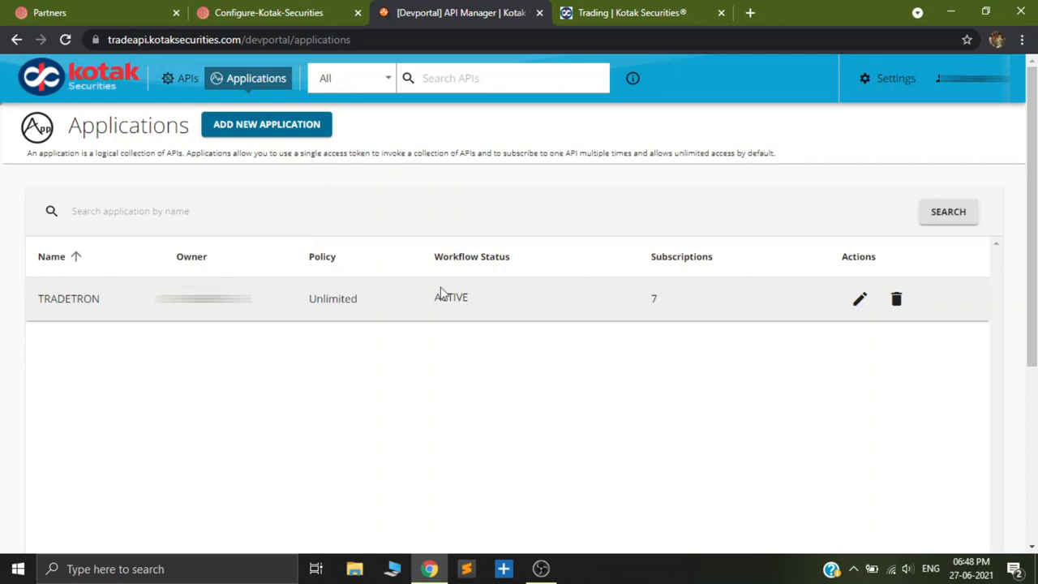
pyautogui.click(271, 132)
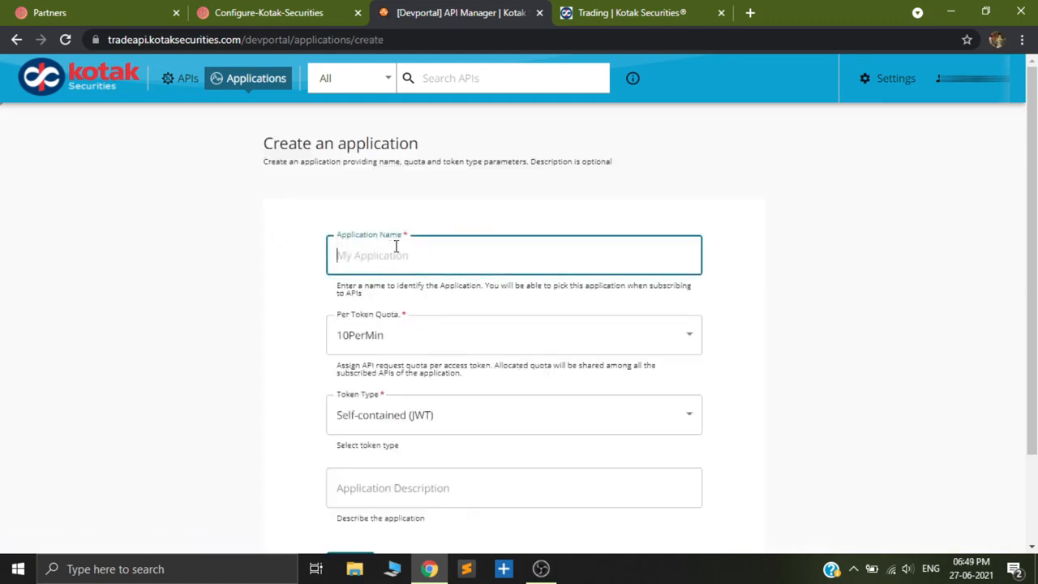
# Create the application Tradetron1 with an Unlimited per-token quota, Reference (Opaque) token type and an empty description.
pyautogui.write('Tradetron1')
pyautogui.scroll(-1, 764, 359)
pyautogui.click(398, 277)
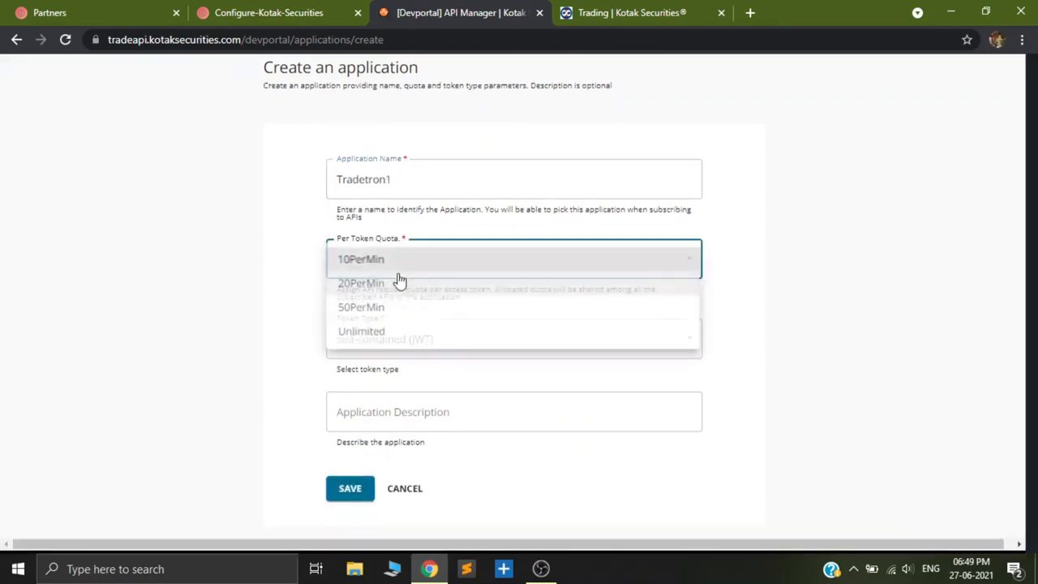
pyautogui.click(377, 333)
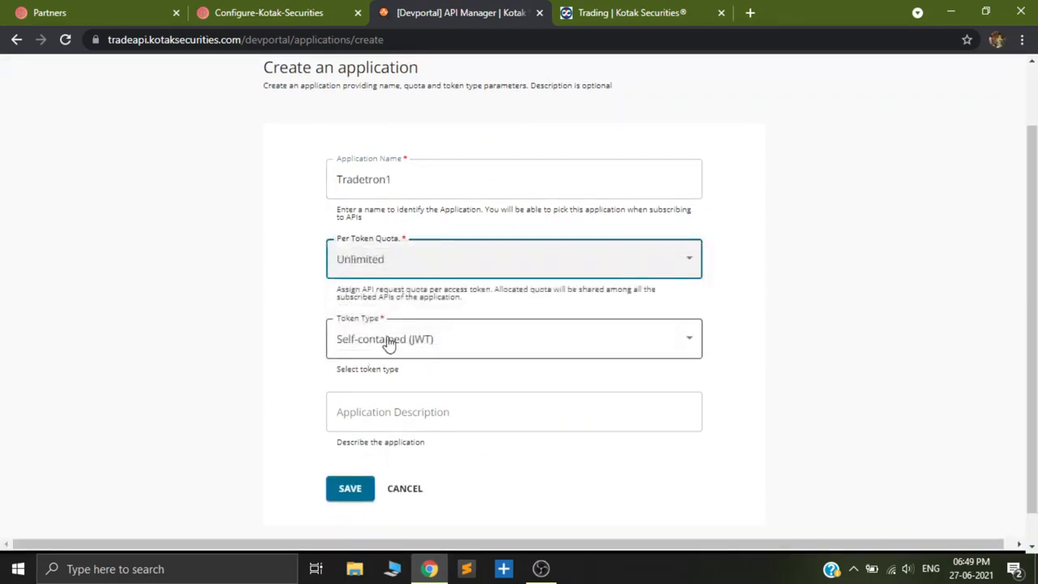
pyautogui.click(417, 341)
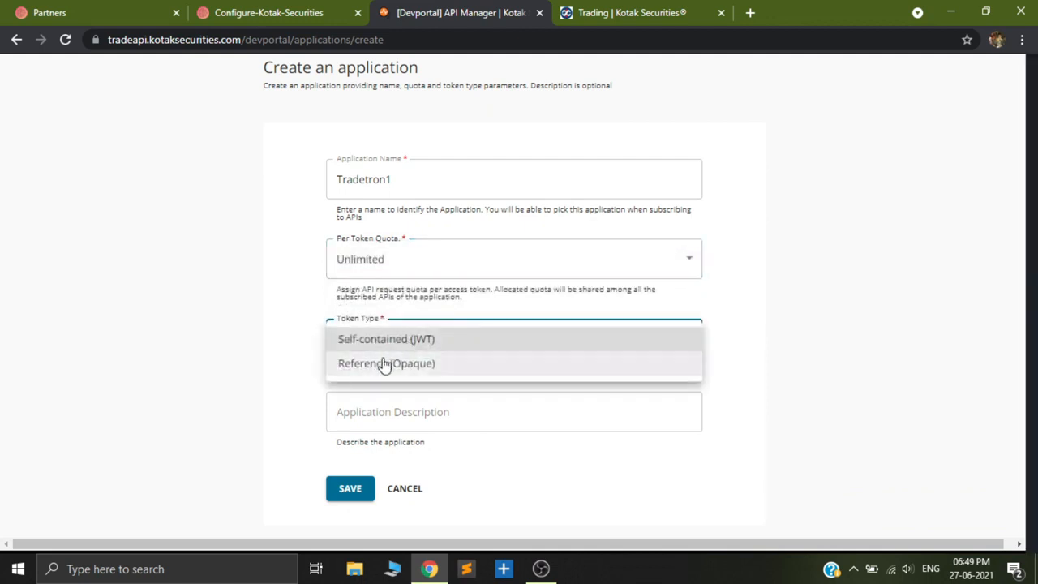
pyautogui.click(417, 367)
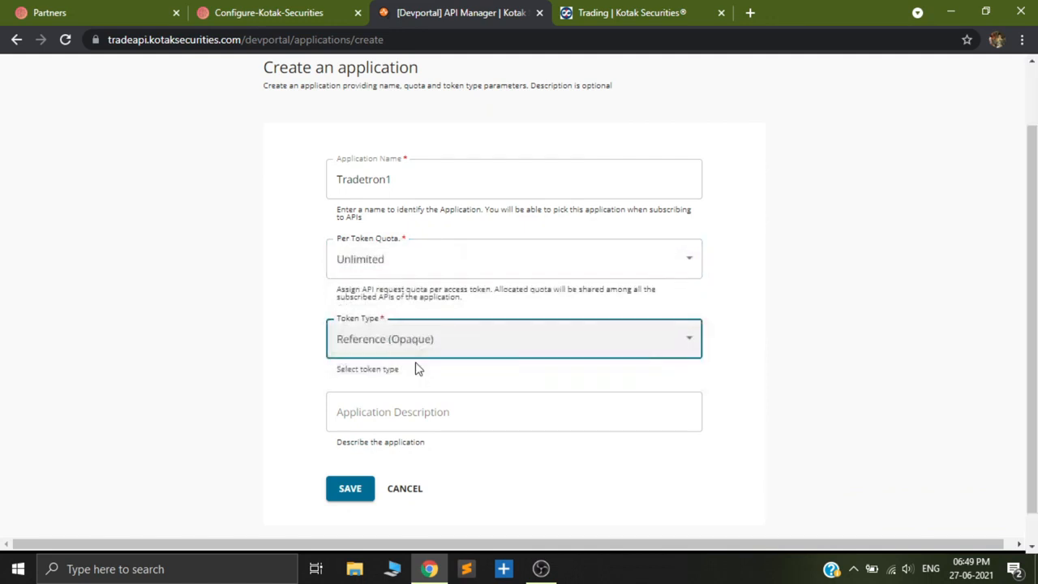
pyautogui.scroll(-1, 458, 376)
pyautogui.click(400, 382)
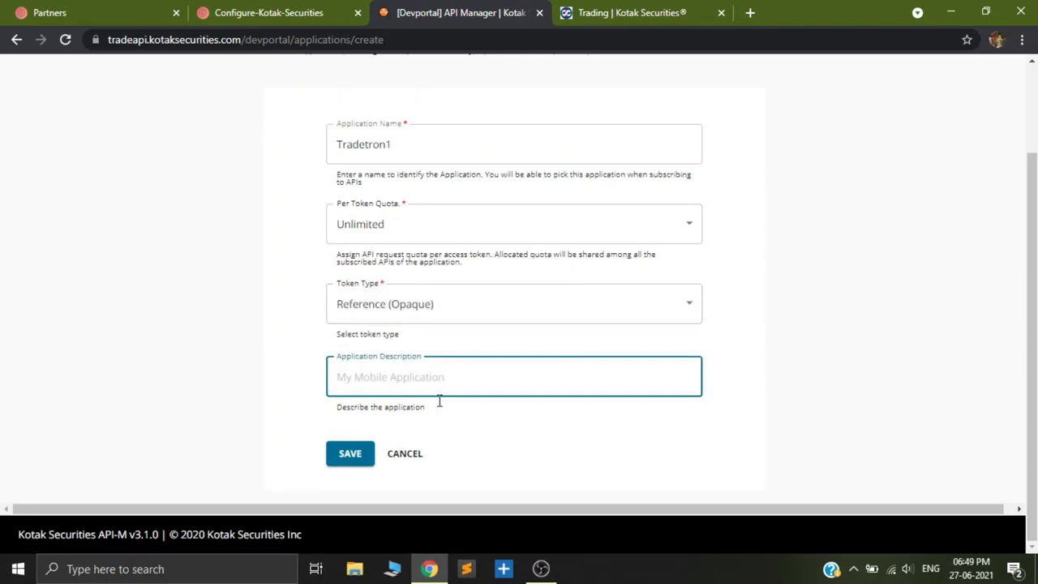
pyautogui.click(350, 455)
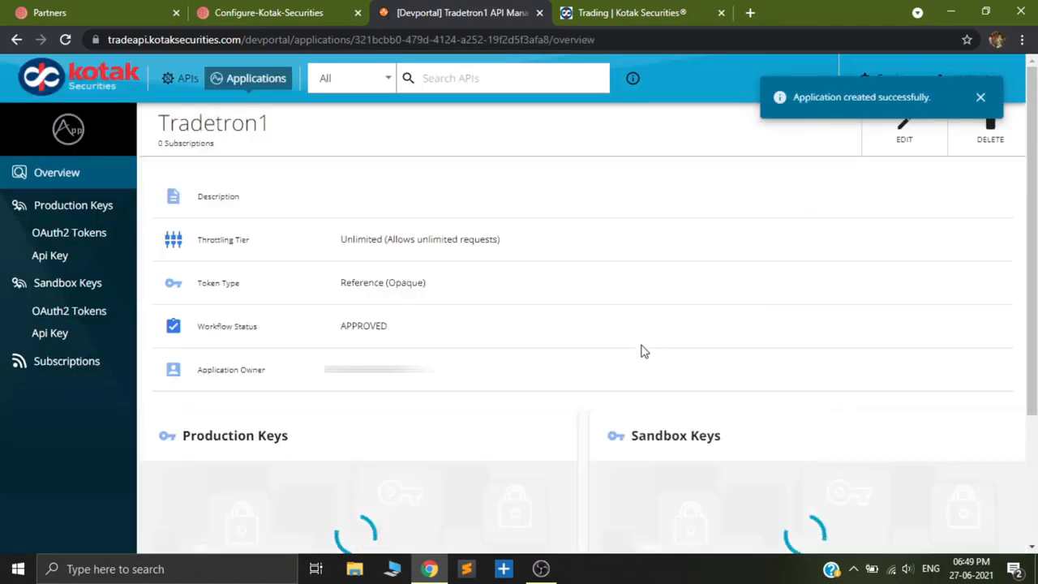
# Generate the production OAuth2 keys for Tradetron1, keeping the default grant types and no callback URL.
pyautogui.scroll(-1, 398, 315)
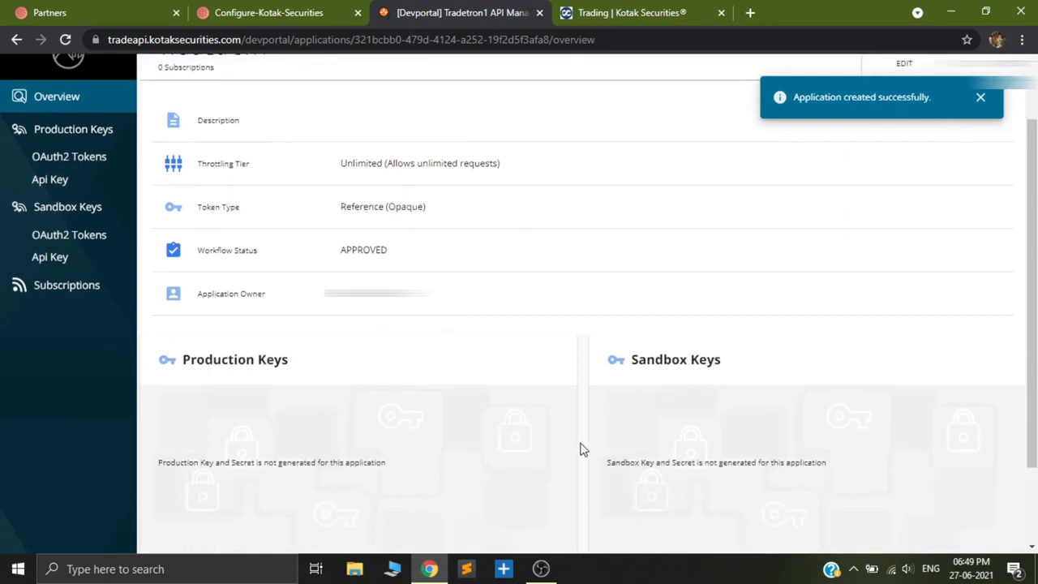
pyautogui.scroll(-1, 396, 389)
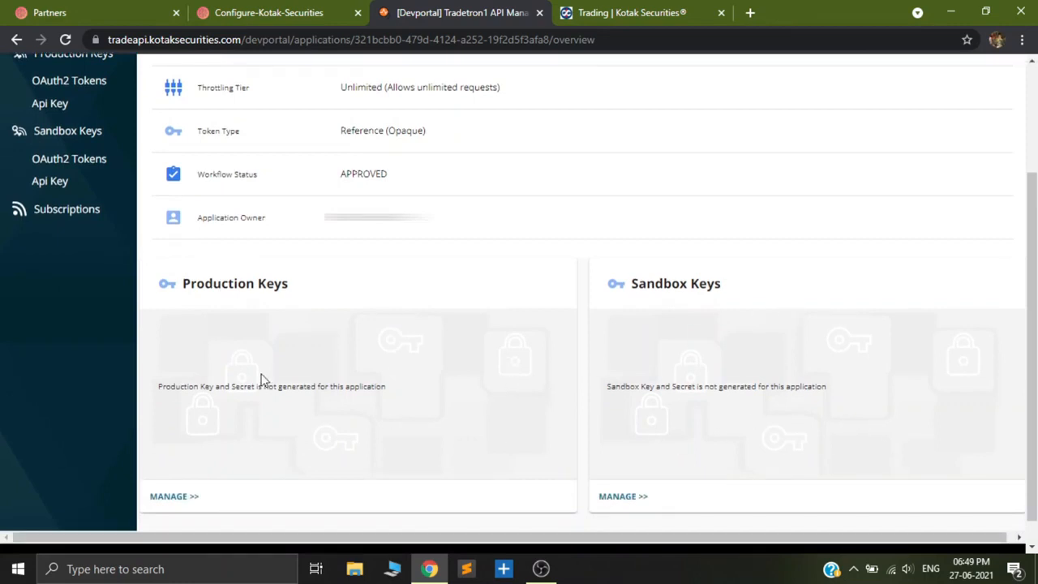
pyautogui.scroll(1, 261, 378)
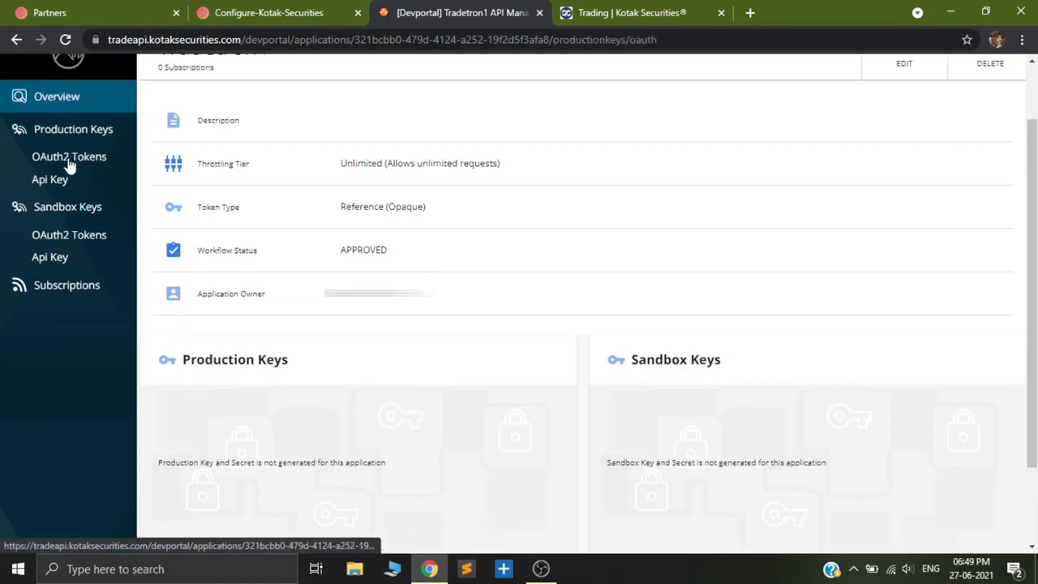
pyautogui.click(69, 163)
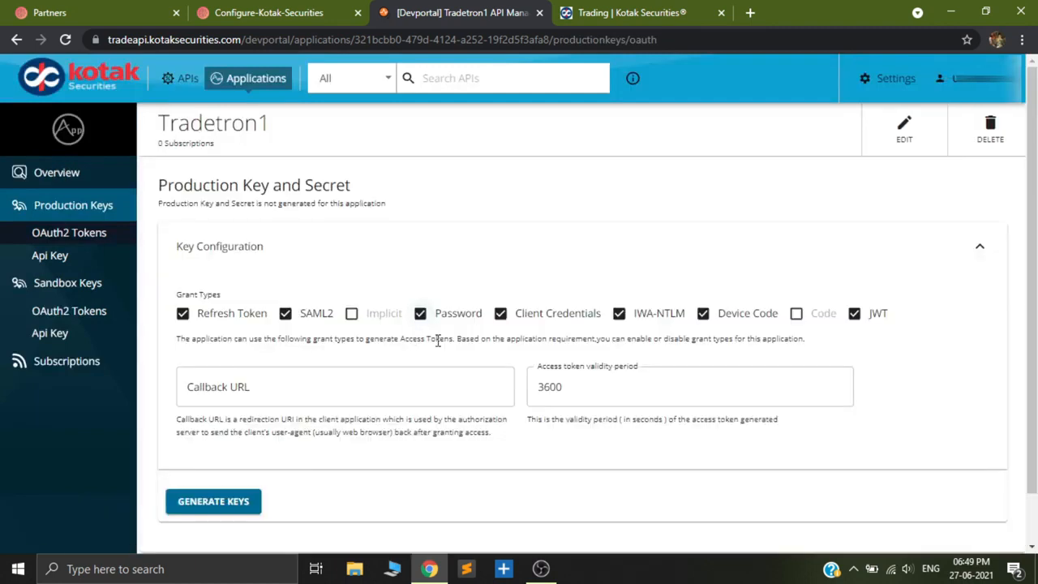
pyautogui.scroll(-1, 450, 374)
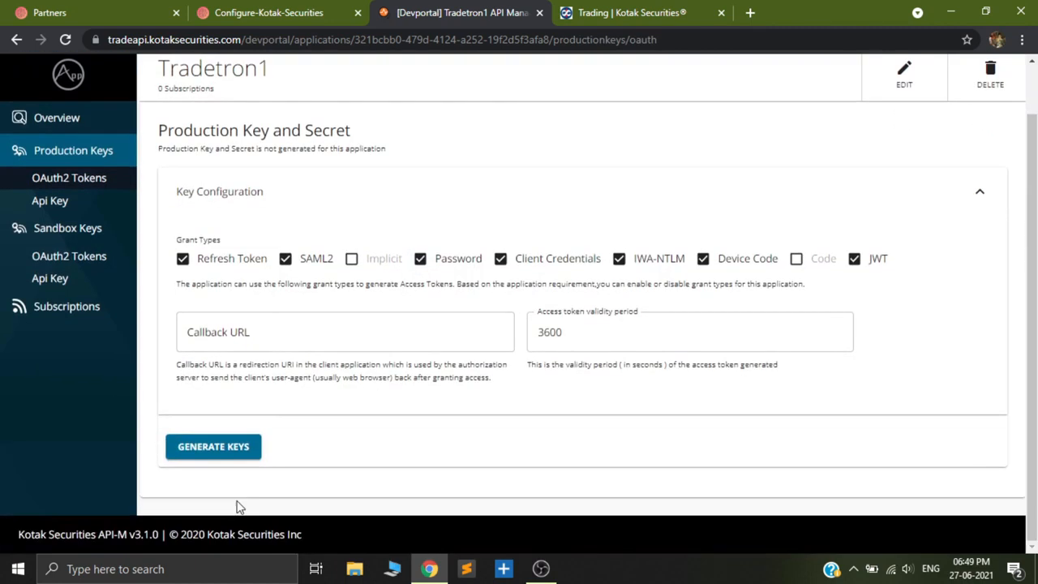
pyautogui.click(211, 448)
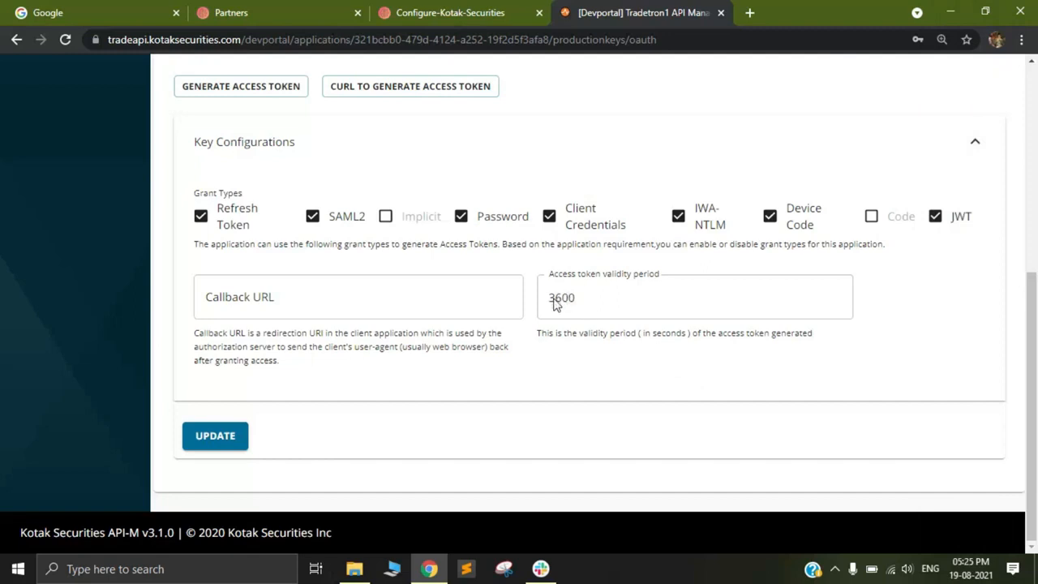
# Generate an access token with a validity period of -2 and update the production key configuration.
pyautogui.moveTo(555, 300); pyautogui.dragTo(587, 302)
pyautogui.click(594, 313)
pyautogui.click(279, 92)
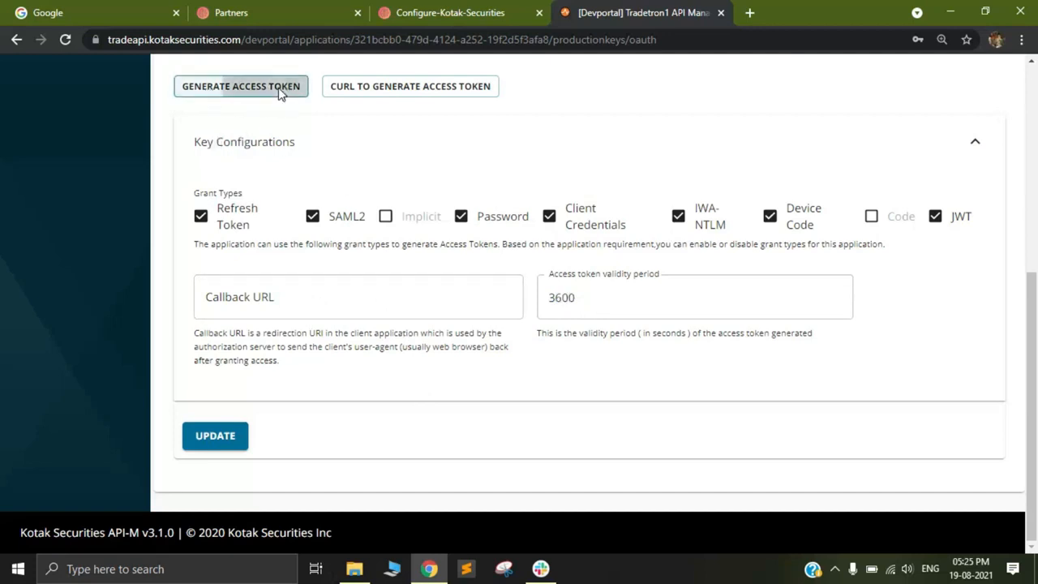
pyautogui.click(387, 216)
pyautogui.doubleClick(386, 216)
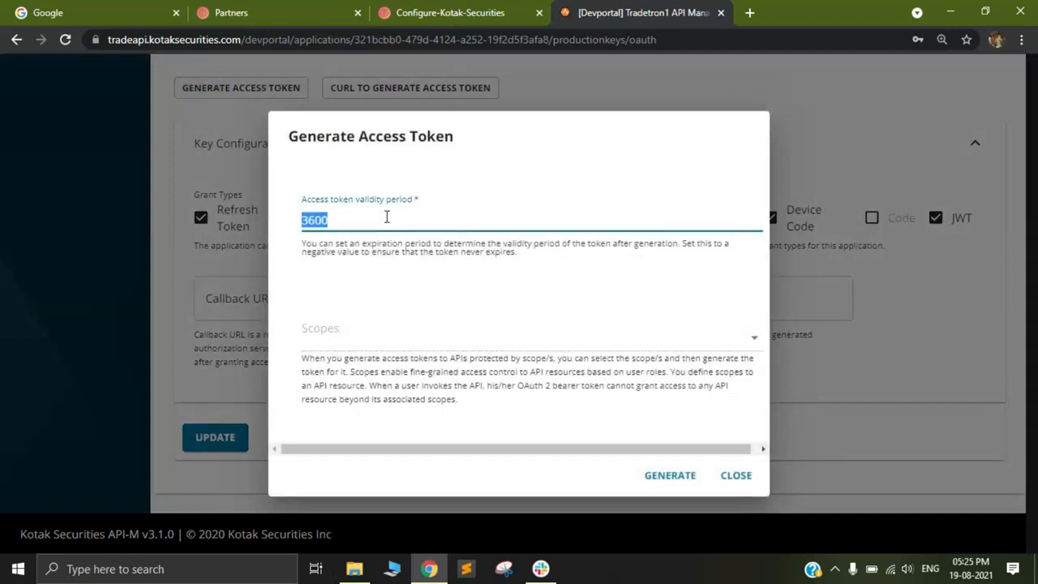
pyautogui.press('BackSpace')
pyautogui.write('-2')
pyautogui.click(670, 480)
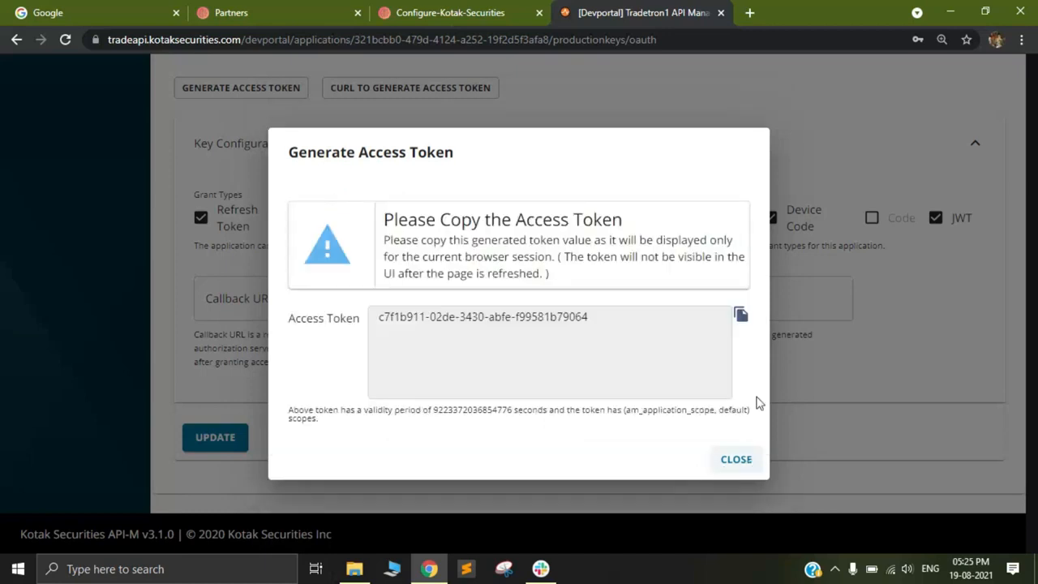
pyautogui.click(736, 460)
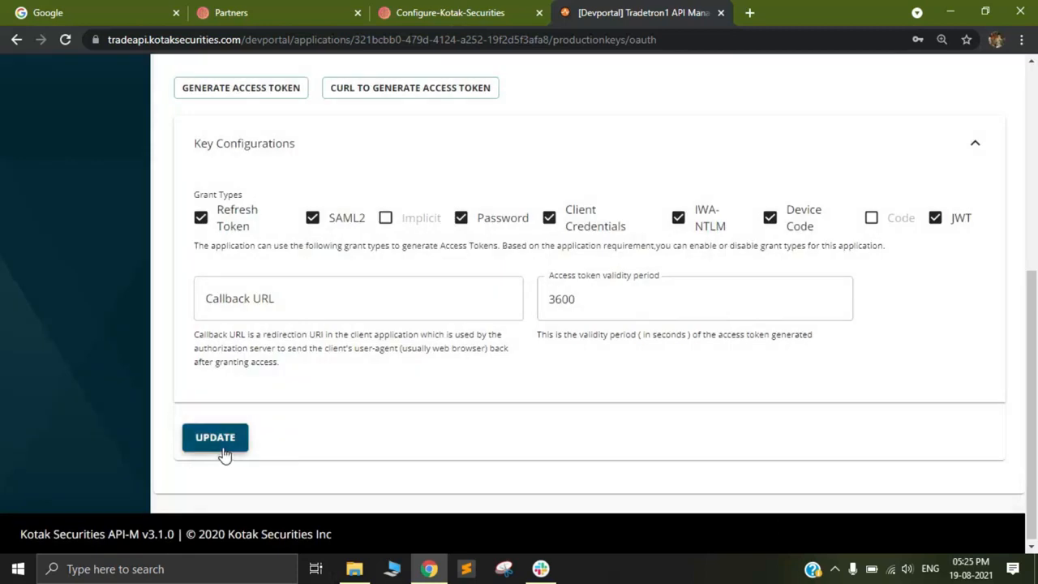
pyautogui.click(214, 438)
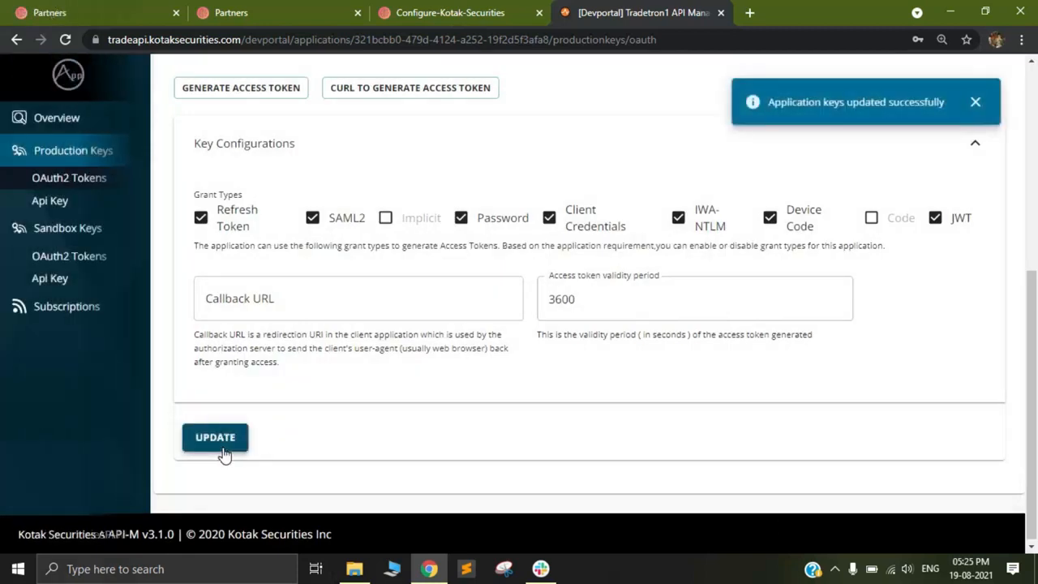
pyautogui.click(212, 447)
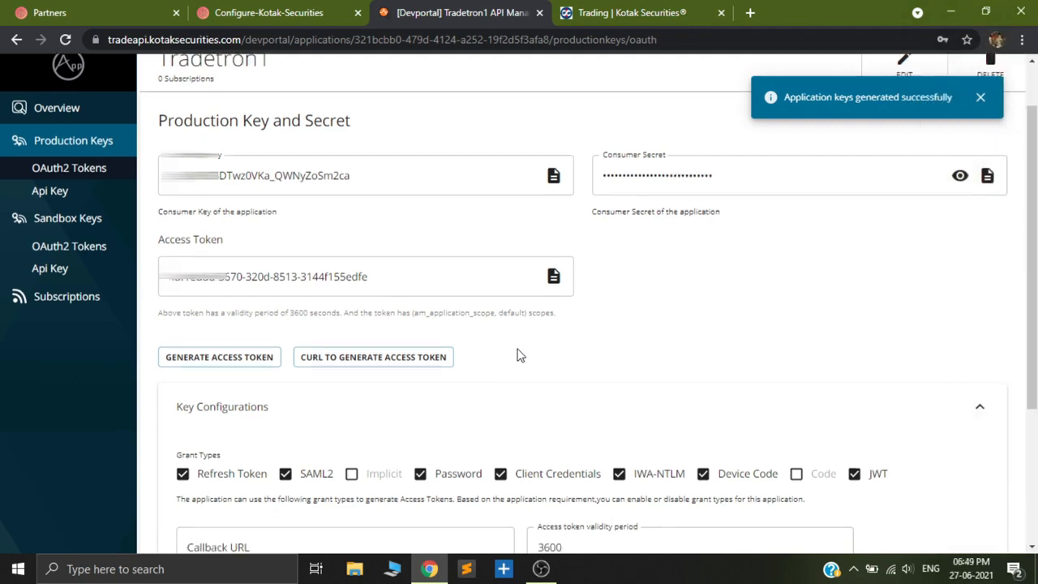
# Review the consumer key, consumer secret and access token, plus the production keys in the Tradetron1 overview.
pyautogui.scroll(-2, 519, 365)
pyautogui.scroll(-1, 535, 393)
pyautogui.scroll(3, 621, 303)
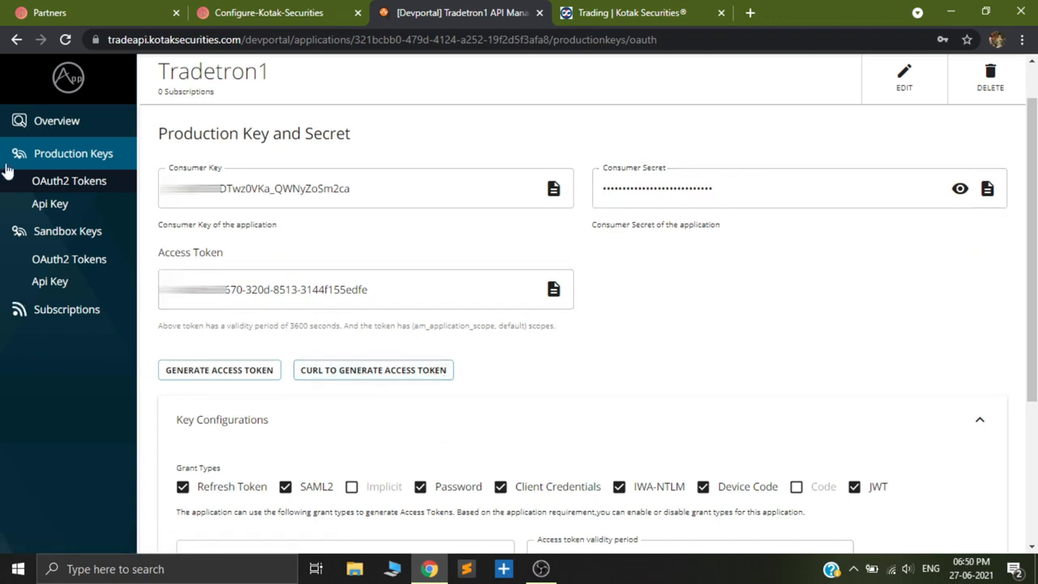
pyautogui.click(63, 131)
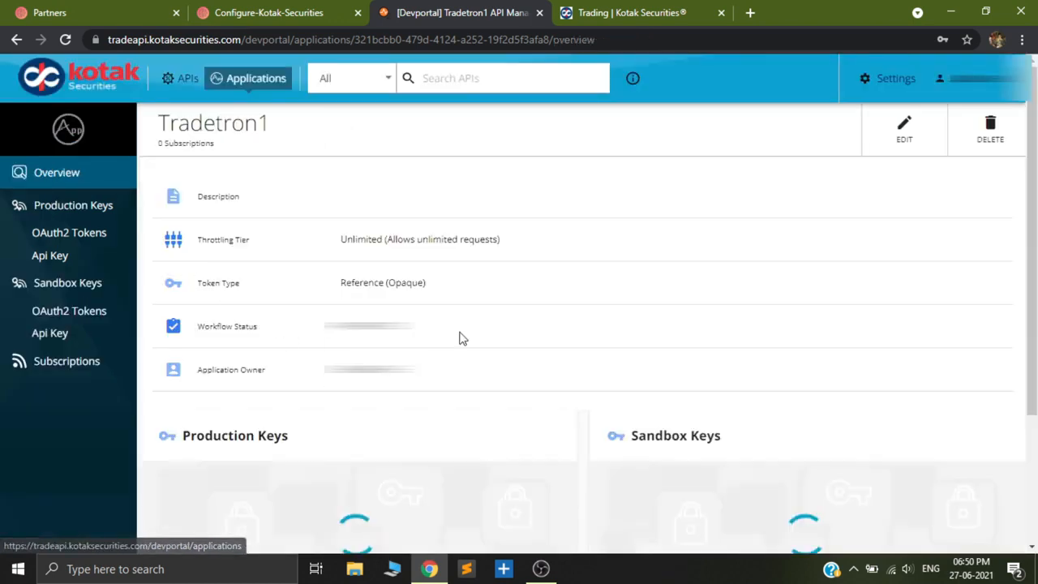
pyautogui.scroll(-1, 460, 350)
pyautogui.scroll(-2, 460, 349)
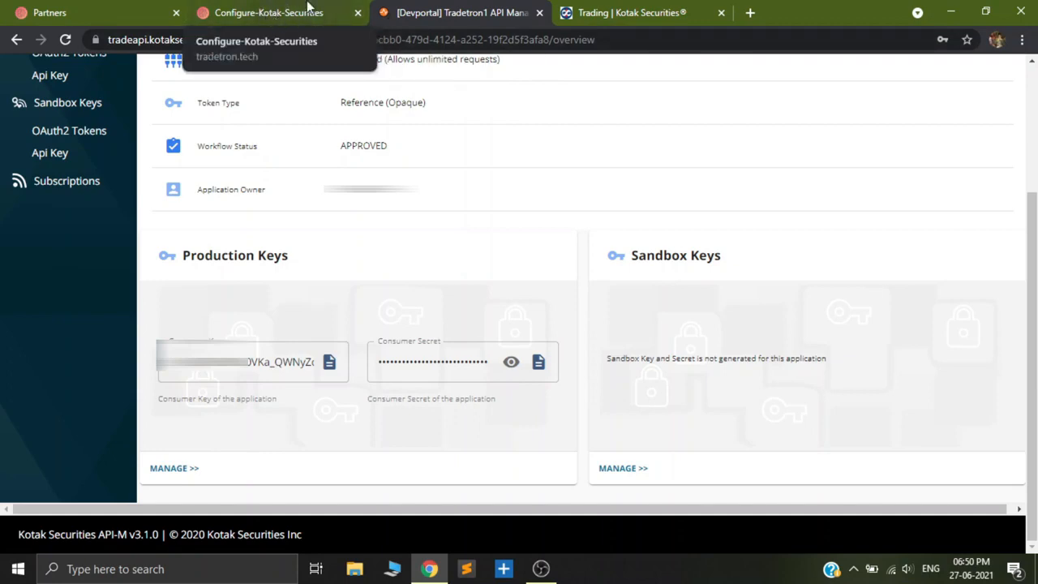
# Start adding a broker in Tradetron's Broker & Exchanges settings and select Kotak Securities as the broker.
pyautogui.click(59, 10)
pyautogui.scroll(10, 492, 316)
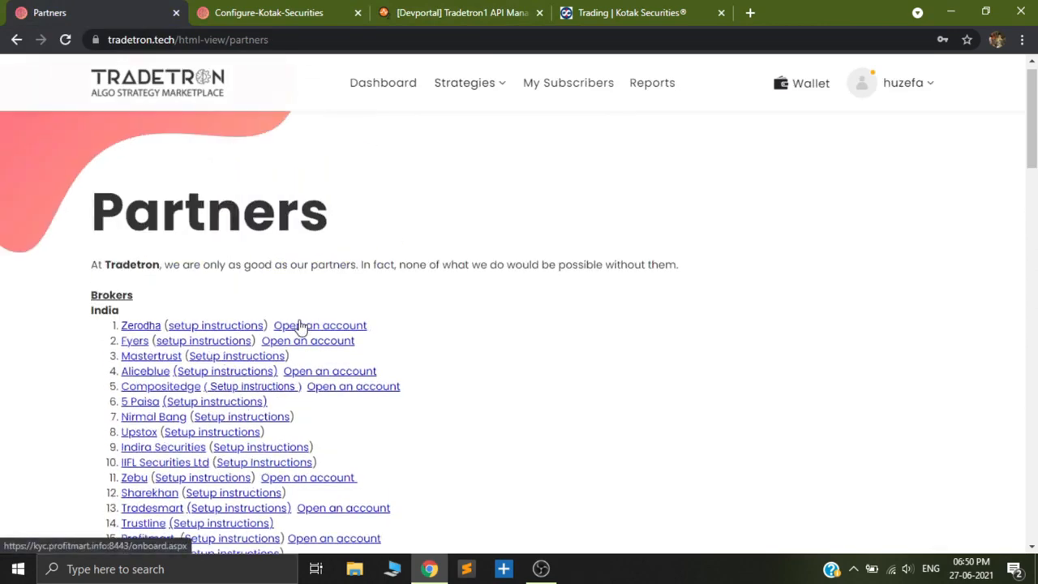
pyautogui.click(908, 95)
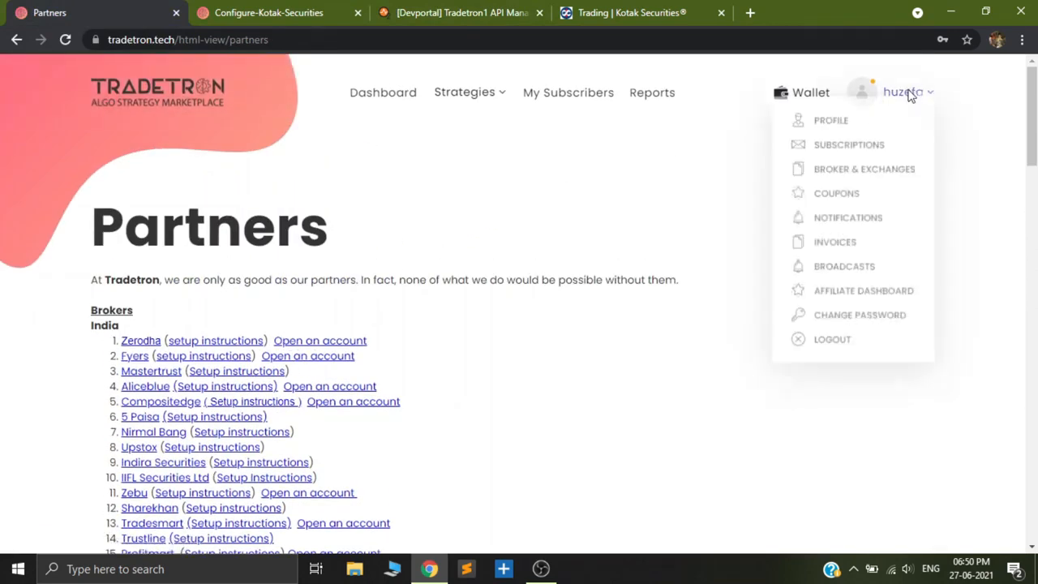
pyautogui.click(872, 185)
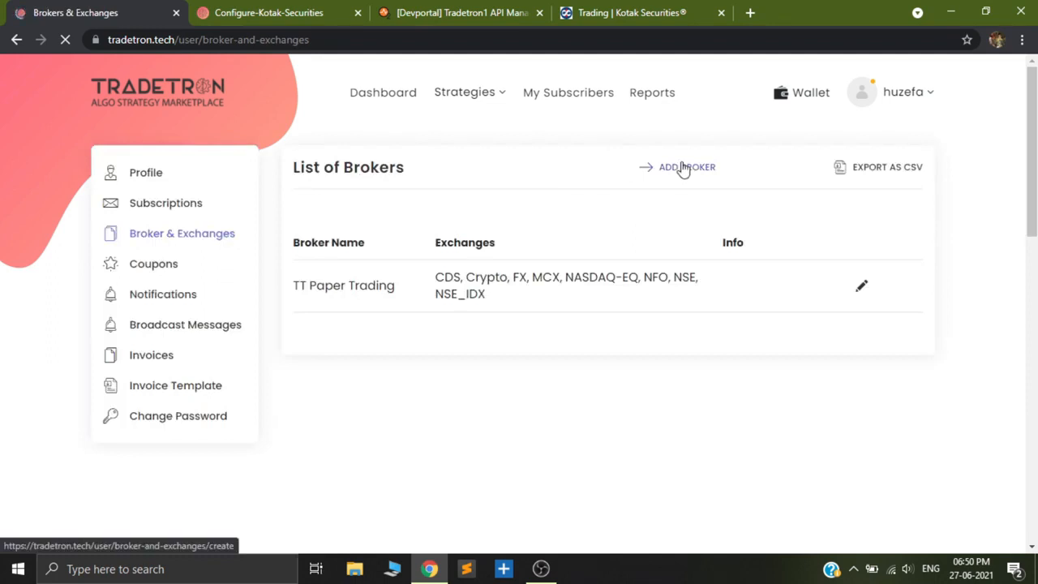
pyautogui.click(683, 168)
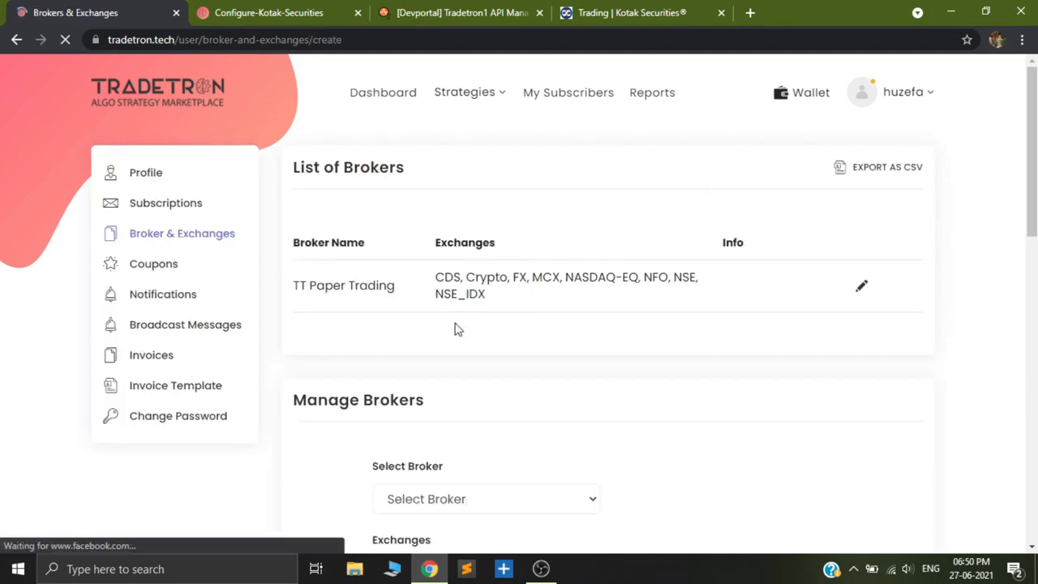
pyautogui.click(478, 271)
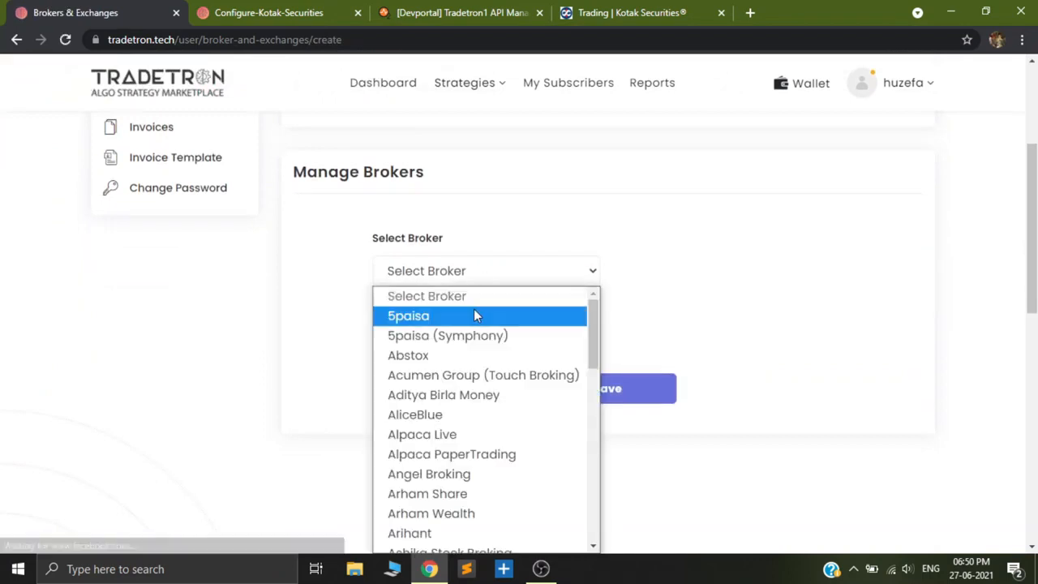
pyautogui.press('k')
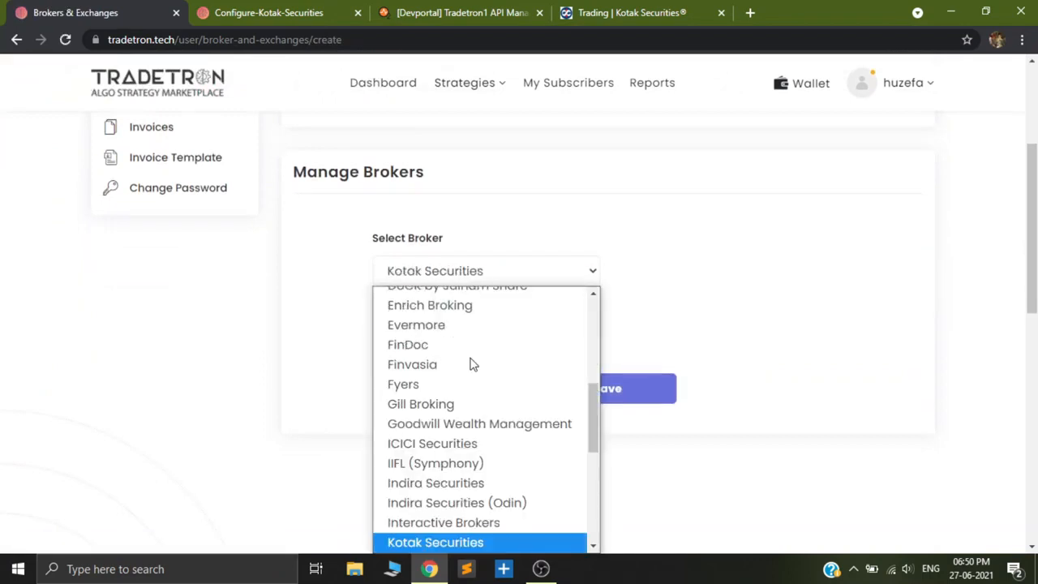
pyautogui.click(481, 540)
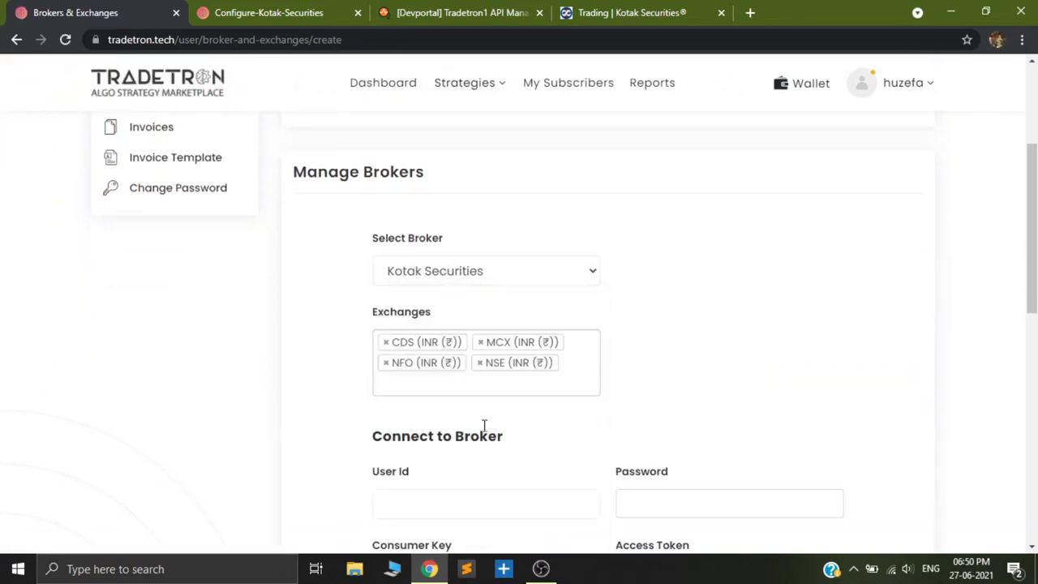
# Clear the autofilled User Id and Password from the Kotak Securities connection form.
pyautogui.scroll(-2, 471, 395)
pyautogui.click(486, 352)
pyautogui.hotkey('ctrl', 'a')
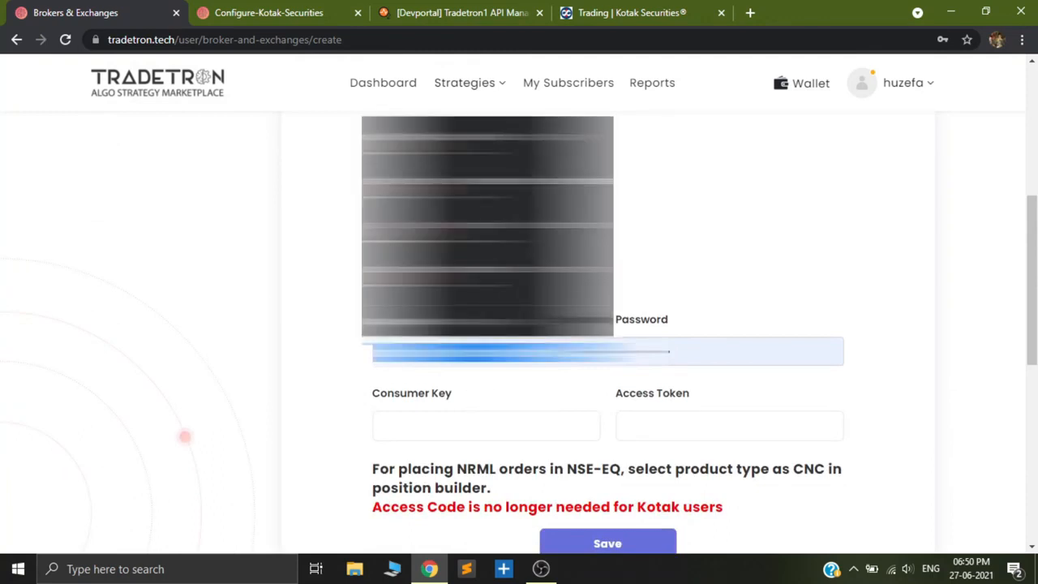
pyautogui.press('BackSpace')
pyautogui.doubleClick(750, 356)
pyautogui.press('BackSpace')
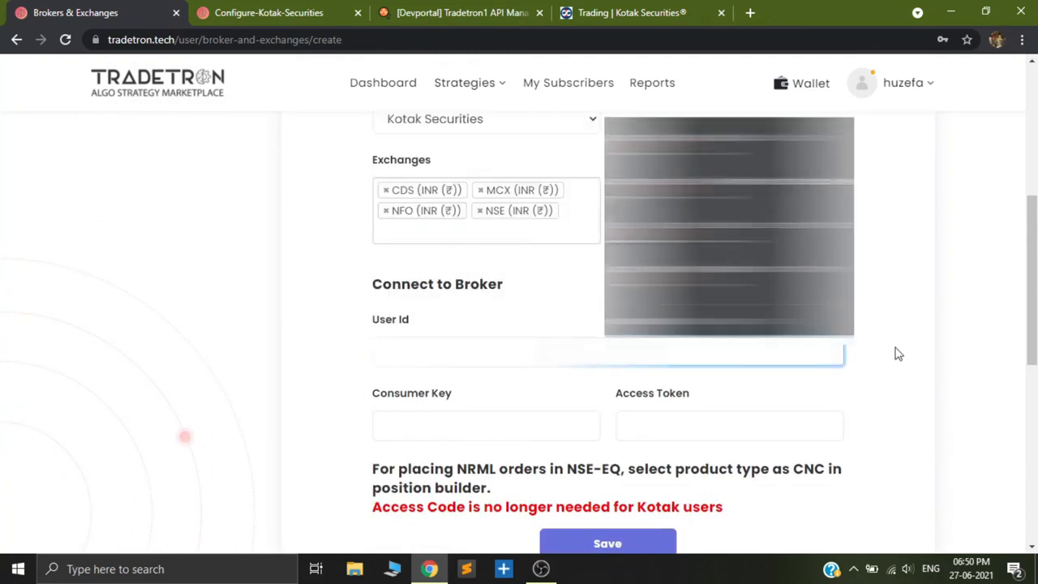
pyautogui.click(899, 353)
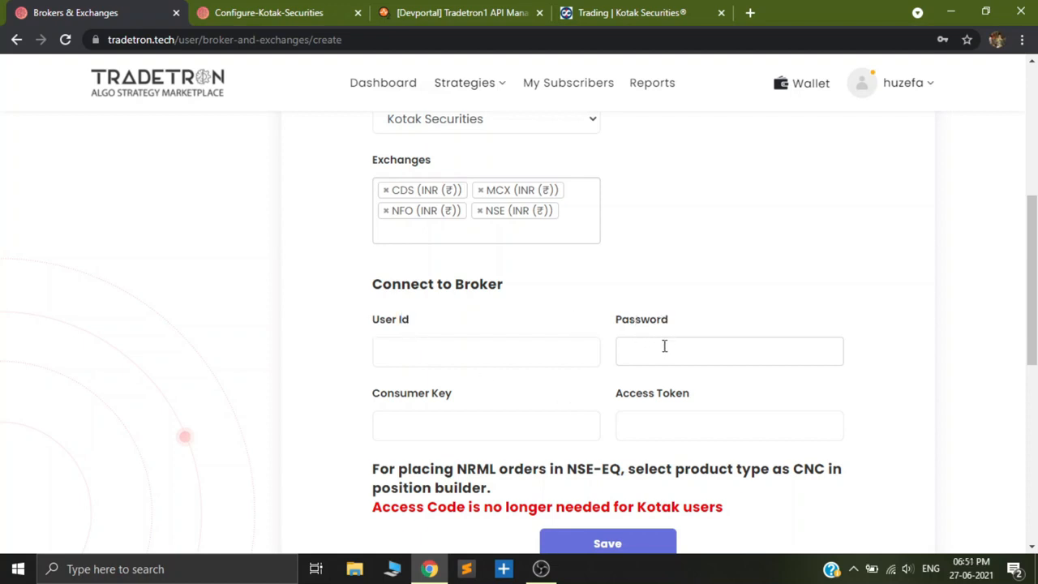
# Examine the Kotak trading login page, the Tradetron1 overview and the setup instructions to identify which credentials the broker form needs.
pyautogui.click(627, 10)
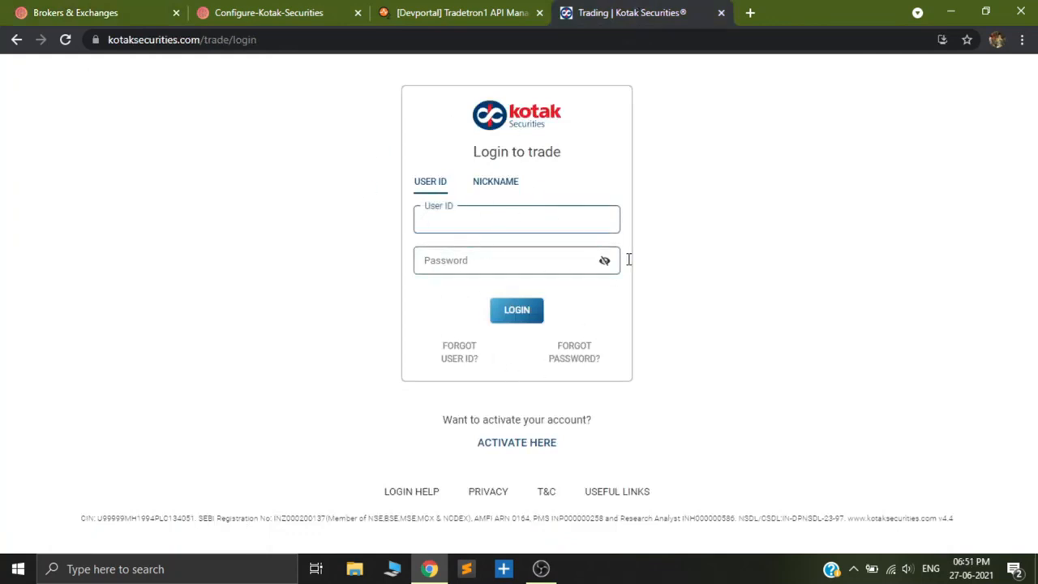
pyautogui.click(438, 11)
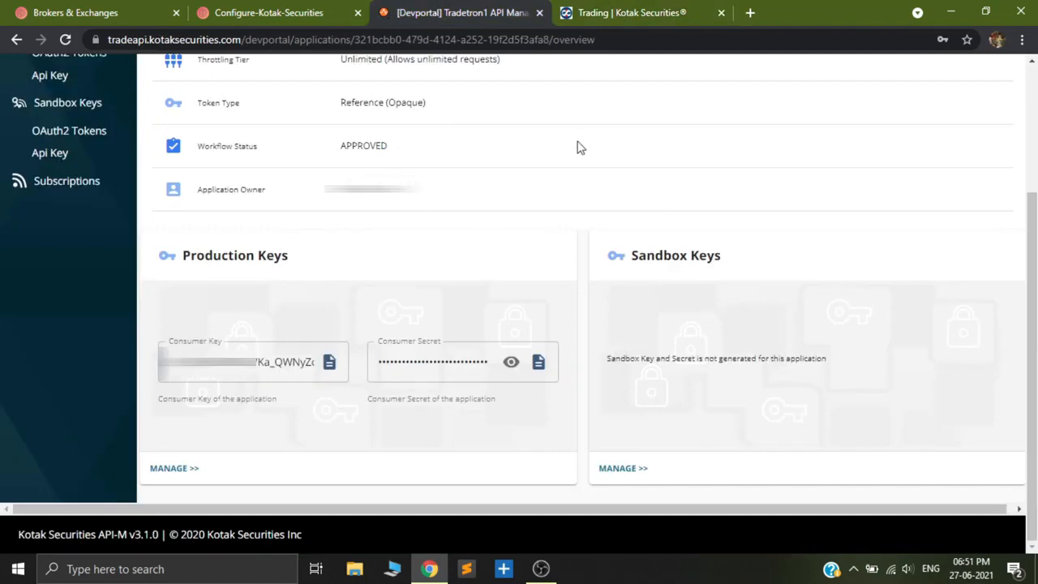
pyautogui.scroll(2, 471, 236)
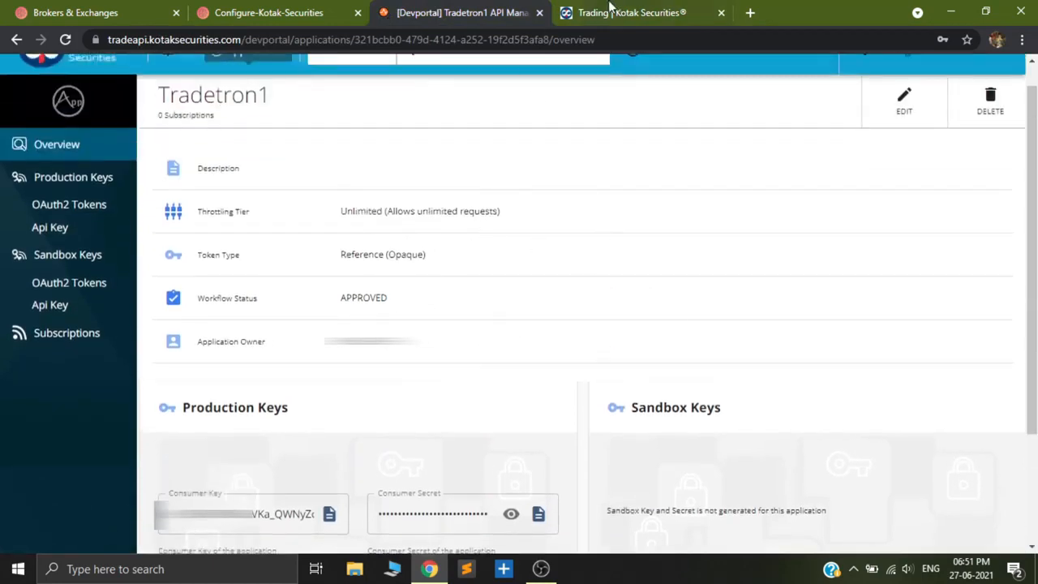
pyautogui.click(612, 9)
pyautogui.click(254, 10)
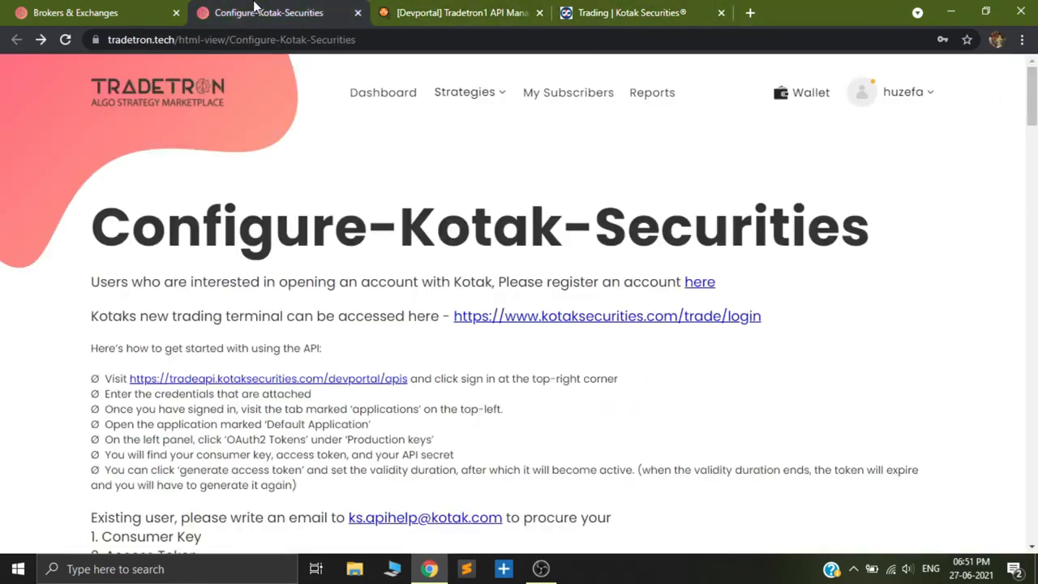
pyautogui.click(49, 10)
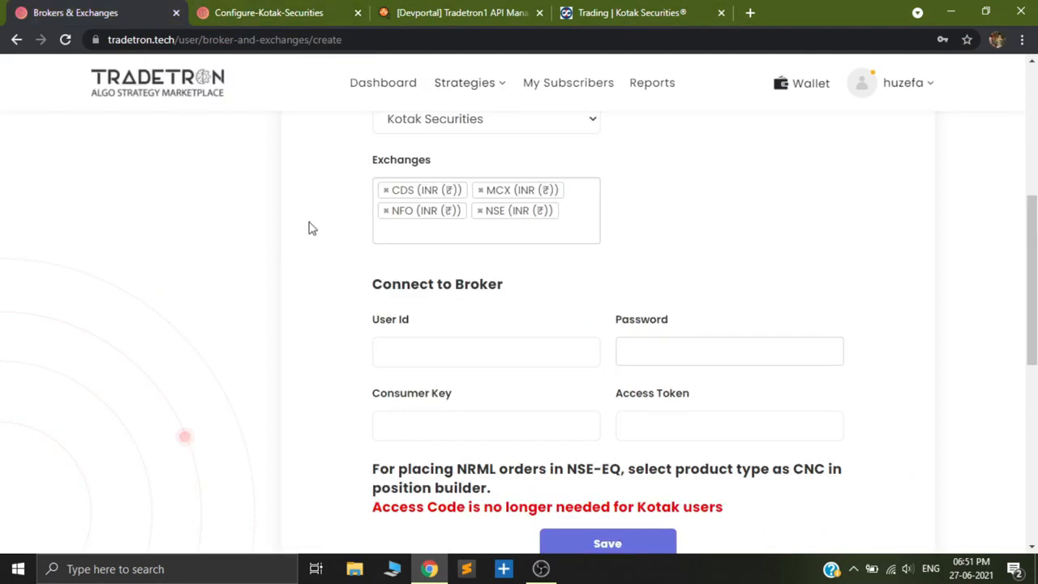
pyautogui.click(422, 363)
pyautogui.click(625, 12)
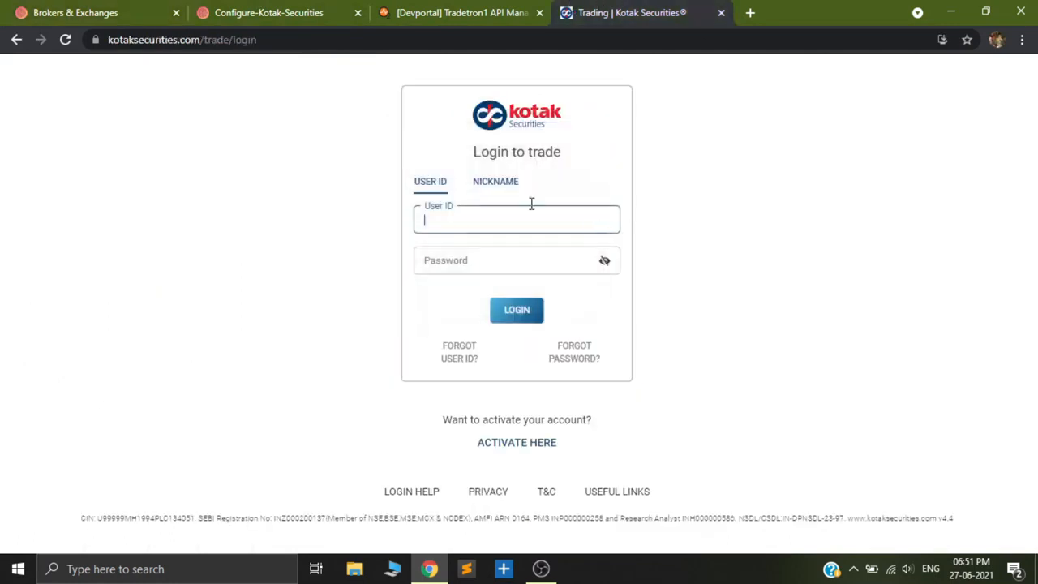
pyautogui.click(70, 9)
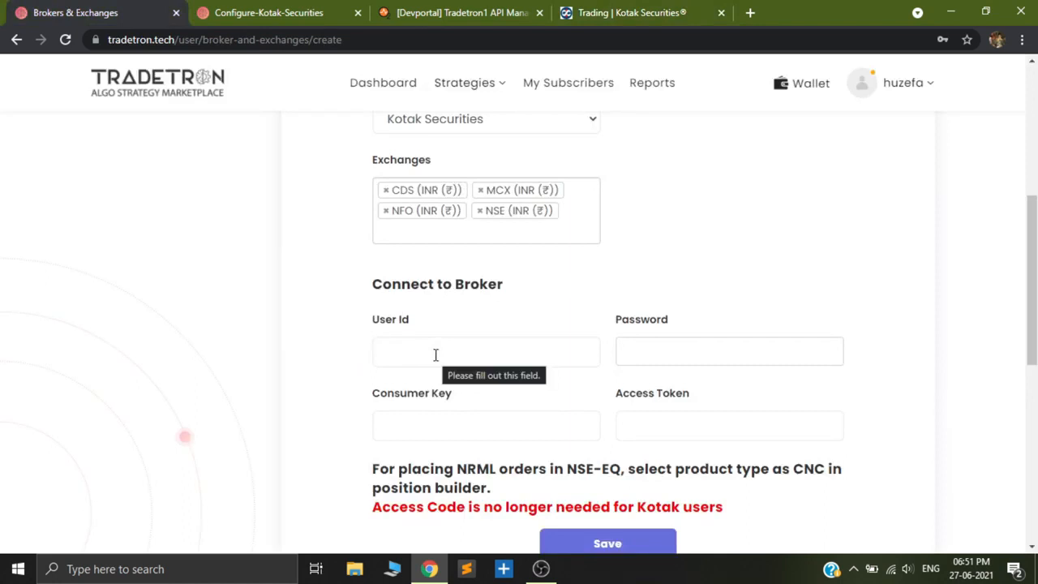
# Enter the Kotak trading user ID and account password in the broker connection form.
pyautogui.hotkey('ctrl', 'v')
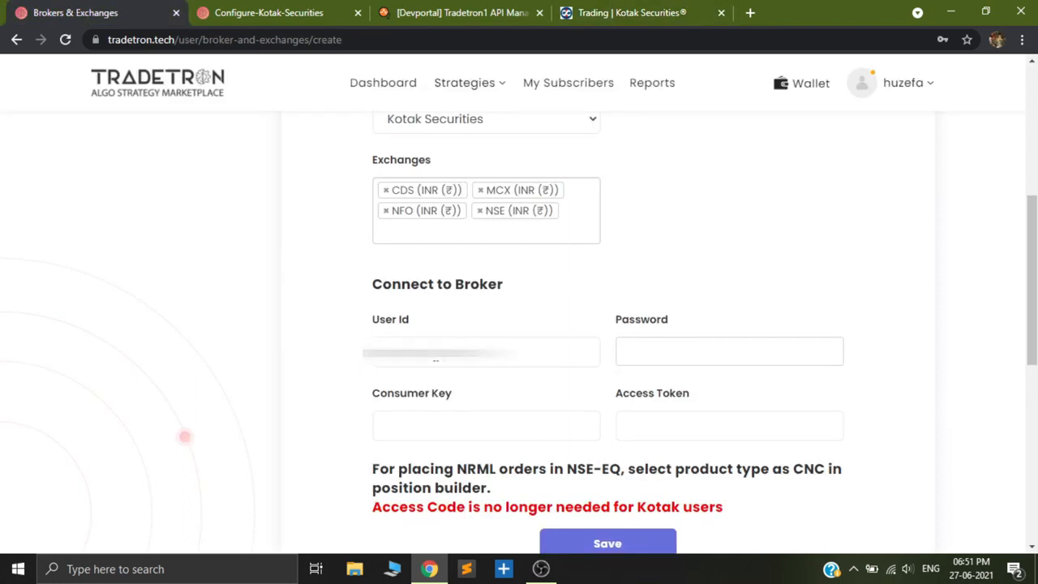
pyautogui.click(666, 358)
pyautogui.write('••••••••••')
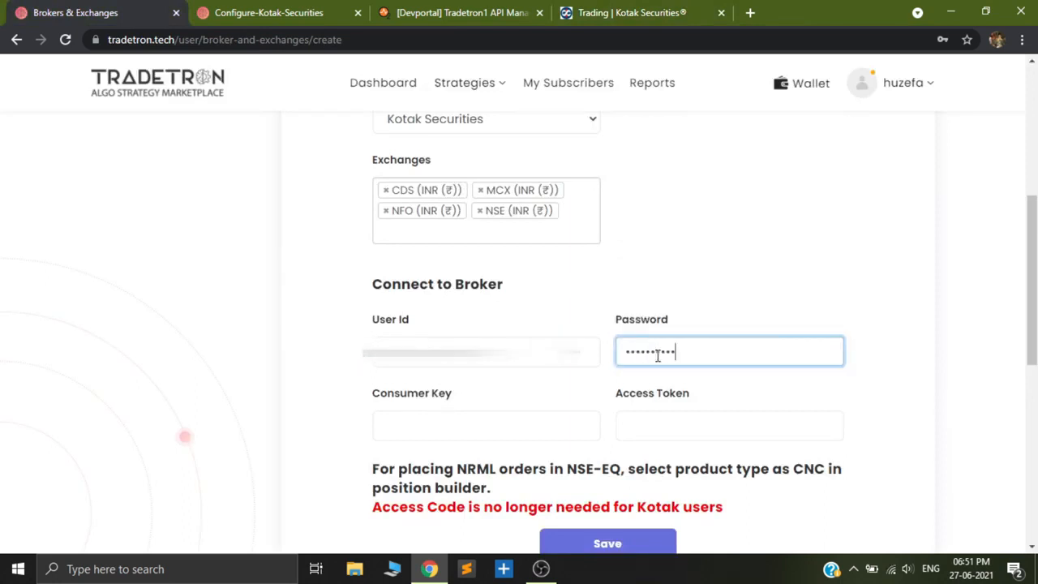
# Copy the production consumer key from the Tradetron1 overview into the broker form's Consumer Key field.
pyautogui.click(399, 429)
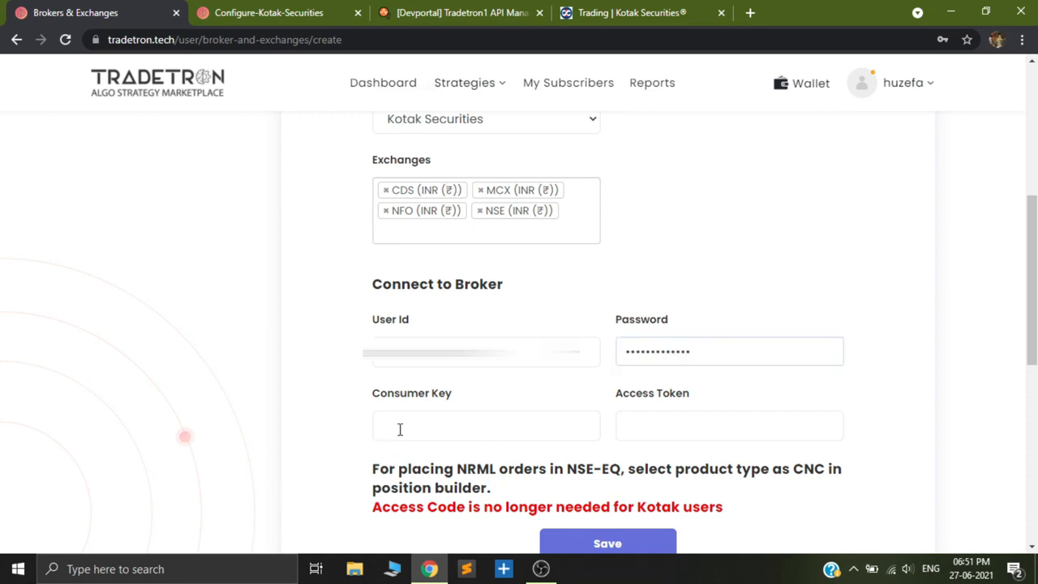
pyautogui.click(458, 9)
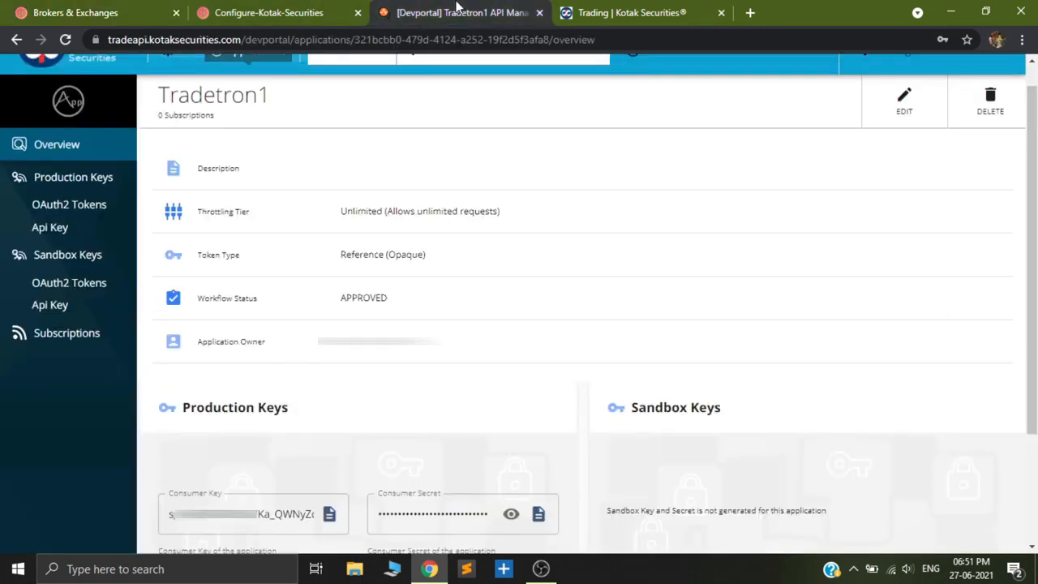
pyautogui.scroll(-1, 398, 292)
pyautogui.doubleClick(199, 419)
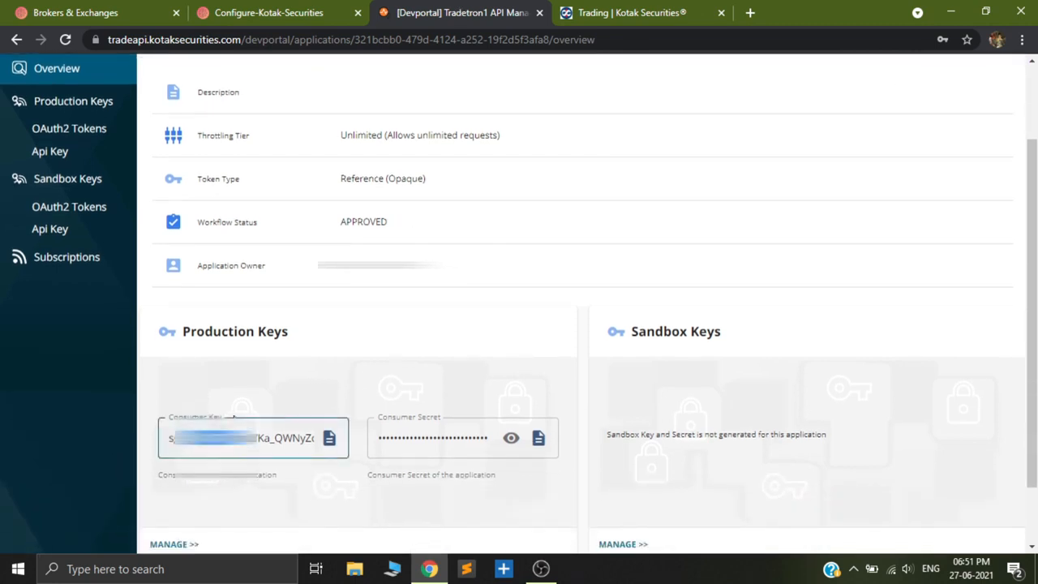
pyautogui.click(328, 438)
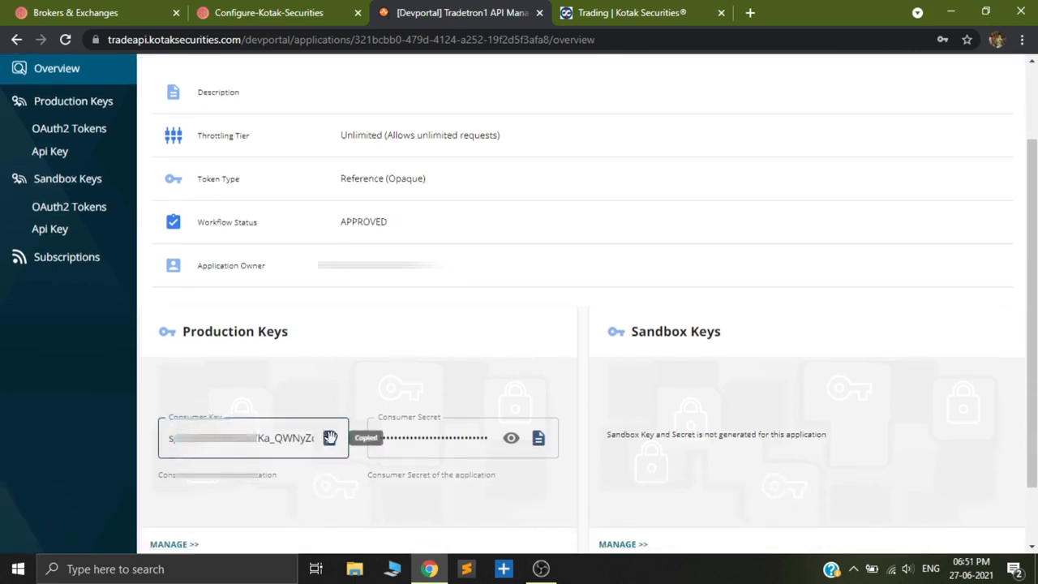
pyautogui.click(101, 9)
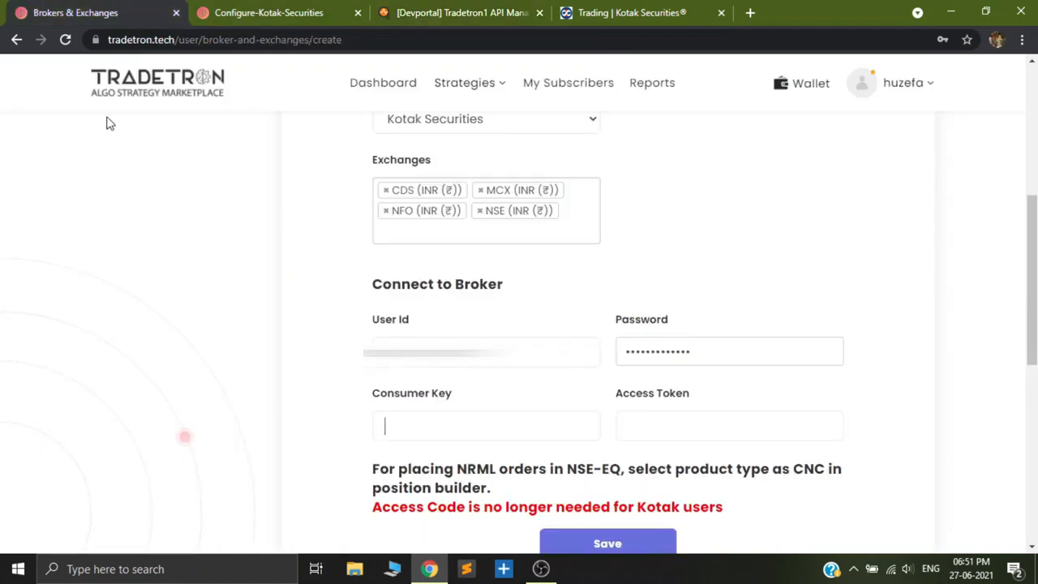
pyautogui.rightClick(422, 422)
pyautogui.click(461, 301)
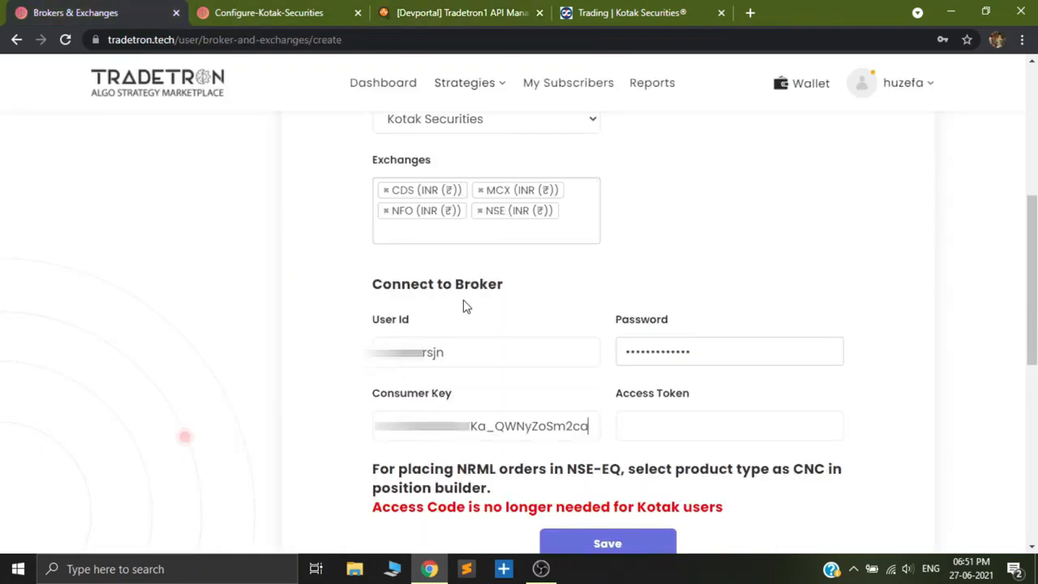
# Copy the access token from Tradetron1's production OAuth2 tokens into the broker form's Access Token field and save the broker.
pyautogui.click(664, 435)
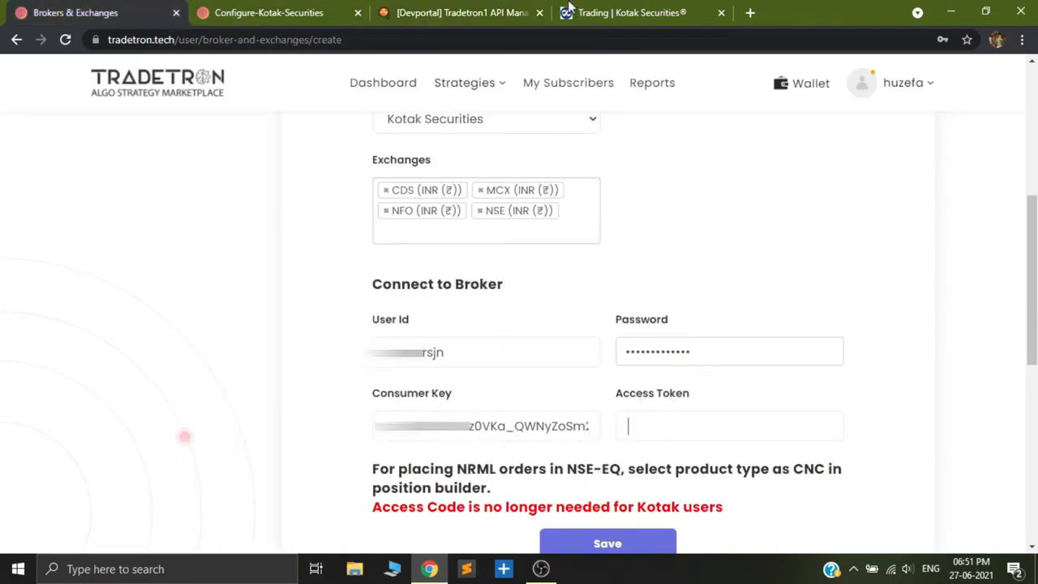
pyautogui.click(458, 11)
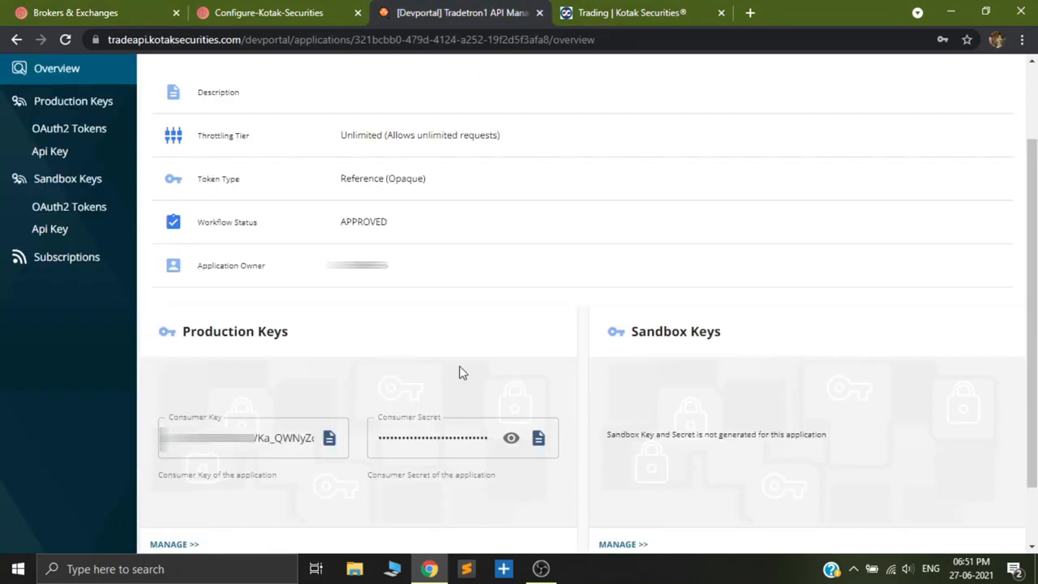
pyautogui.click(86, 136)
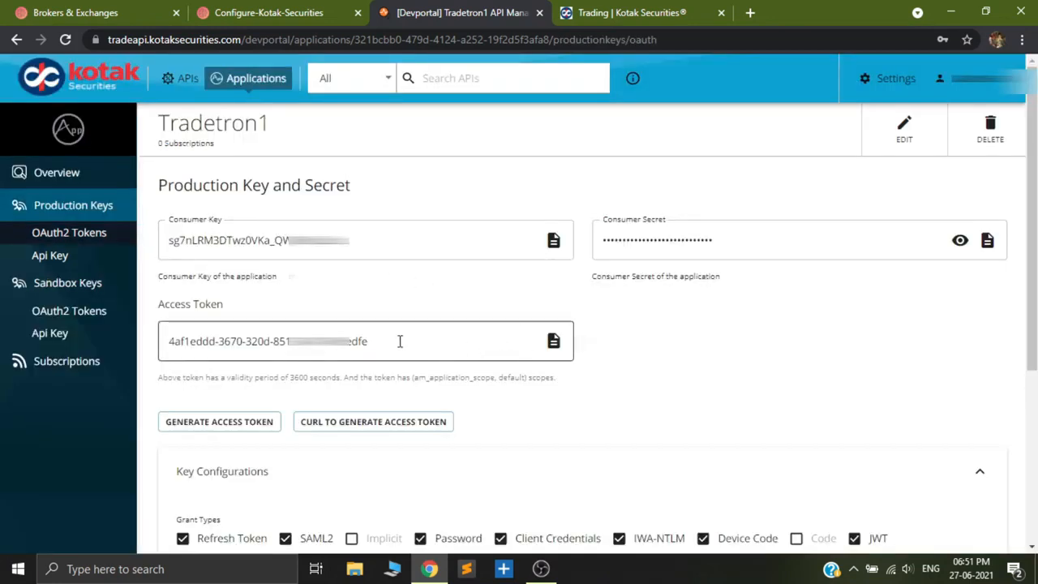
pyautogui.click(553, 340)
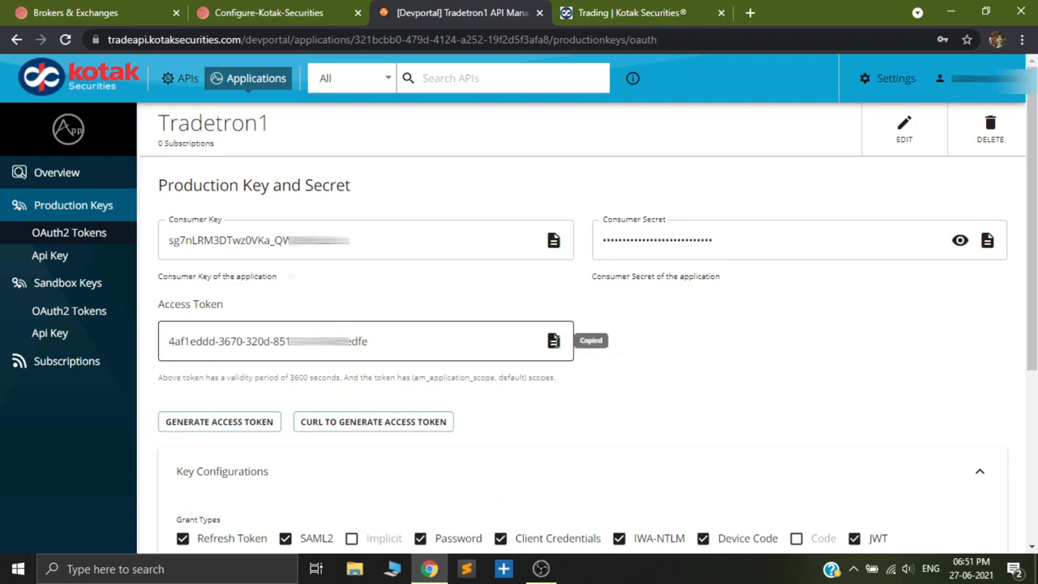
pyautogui.click(133, 9)
pyautogui.click(279, 10)
pyautogui.click(142, 11)
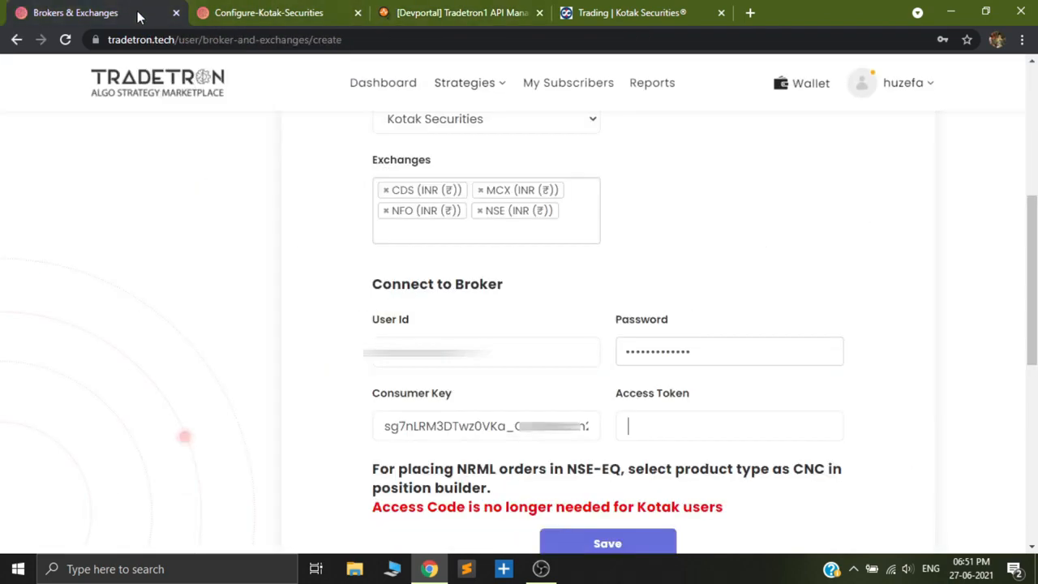
pyautogui.rightClick(658, 429)
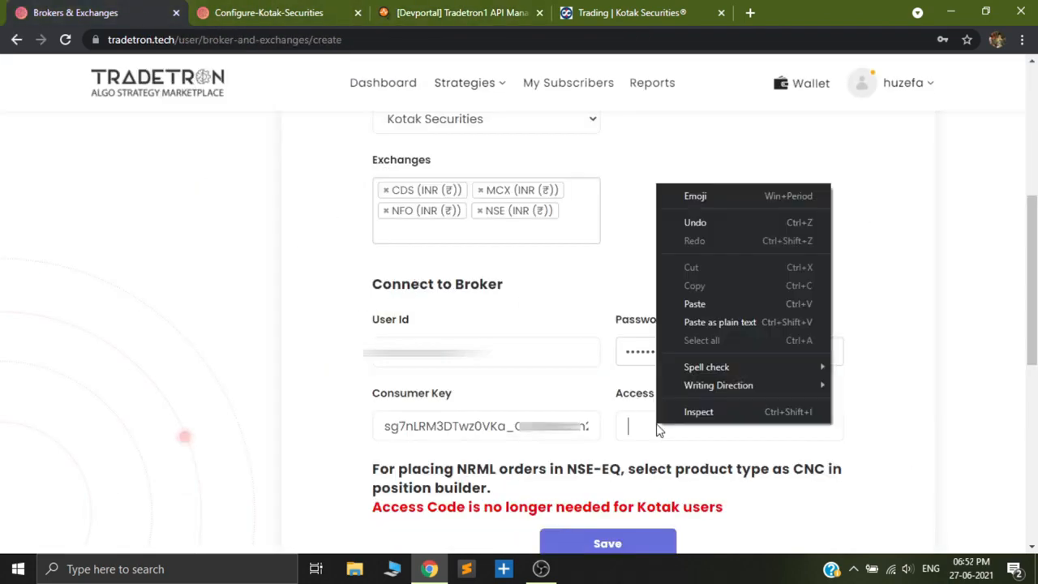
pyautogui.click(706, 304)
pyautogui.scroll(-4, 875, 417)
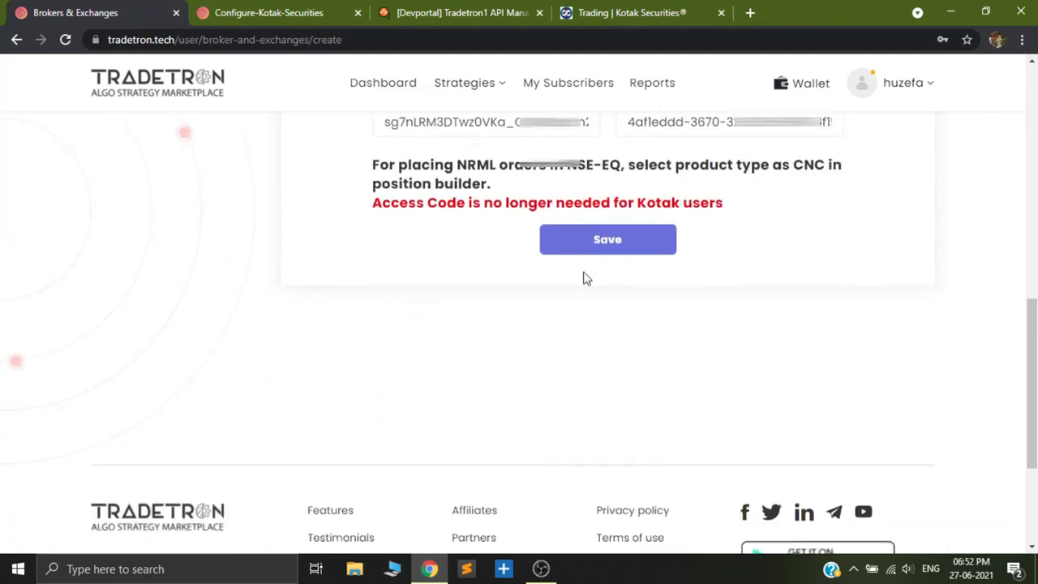
pyautogui.click(598, 239)
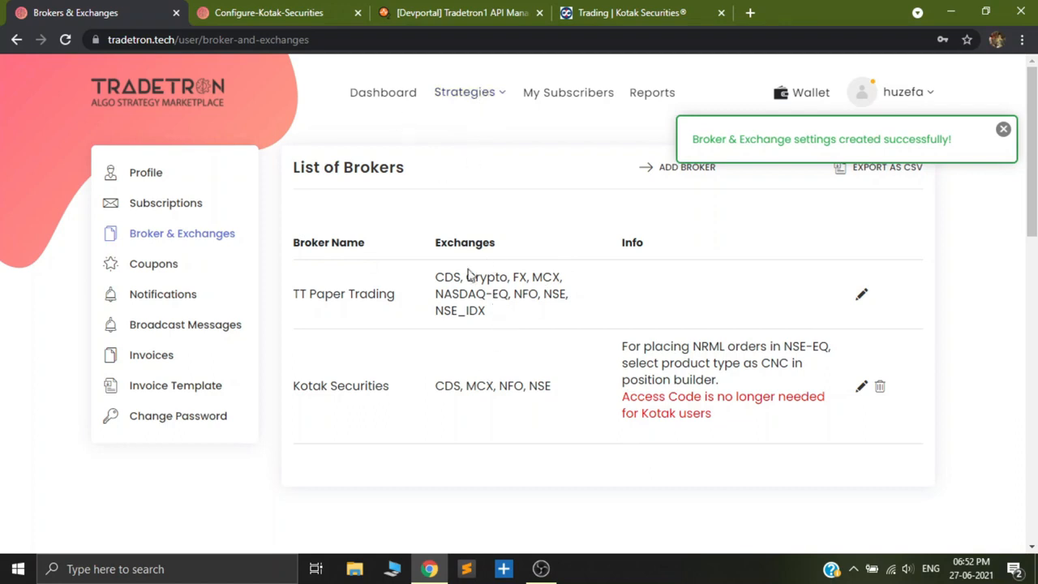
# Open itc.tradetron.tech in a new browser tab and duplicate the "Buy 1 share of ITC and exit after 1 min" strategy.
pyautogui.click(755, 12)
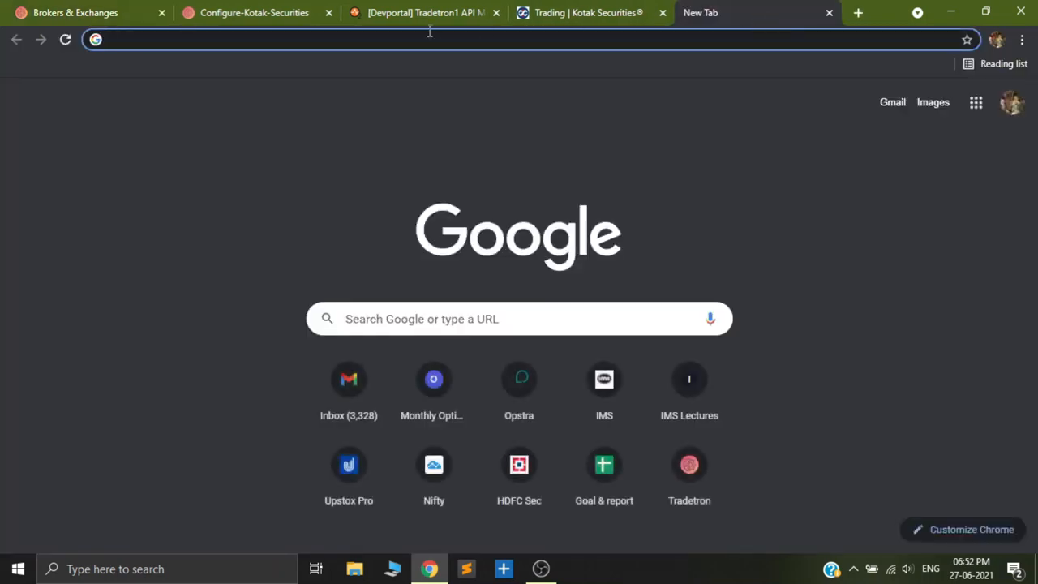
pyautogui.write('itc.tr')
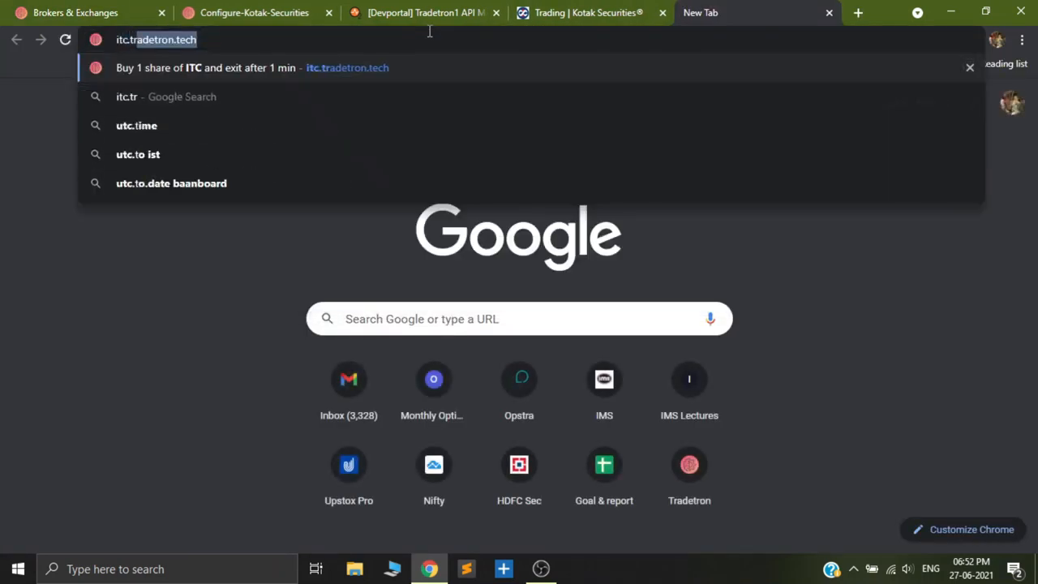
pyautogui.write('adetron.t')
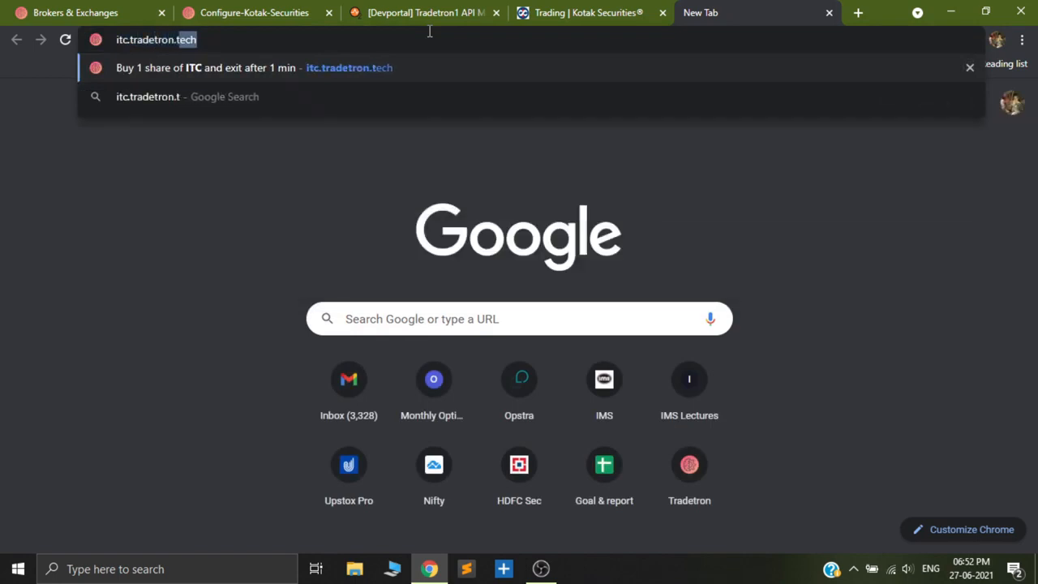
pyautogui.write('ech')
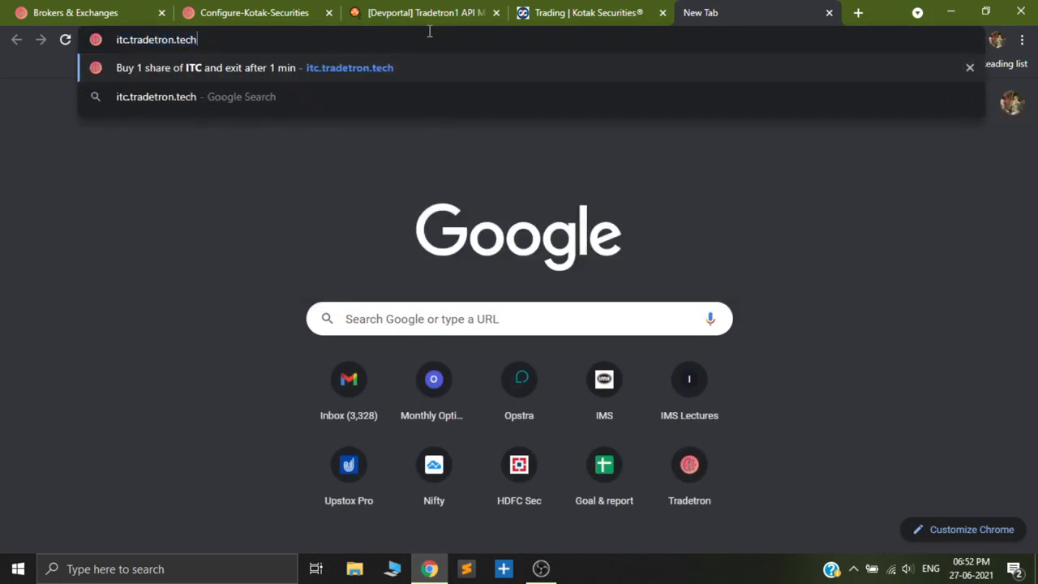
pyautogui.click(414, 71)
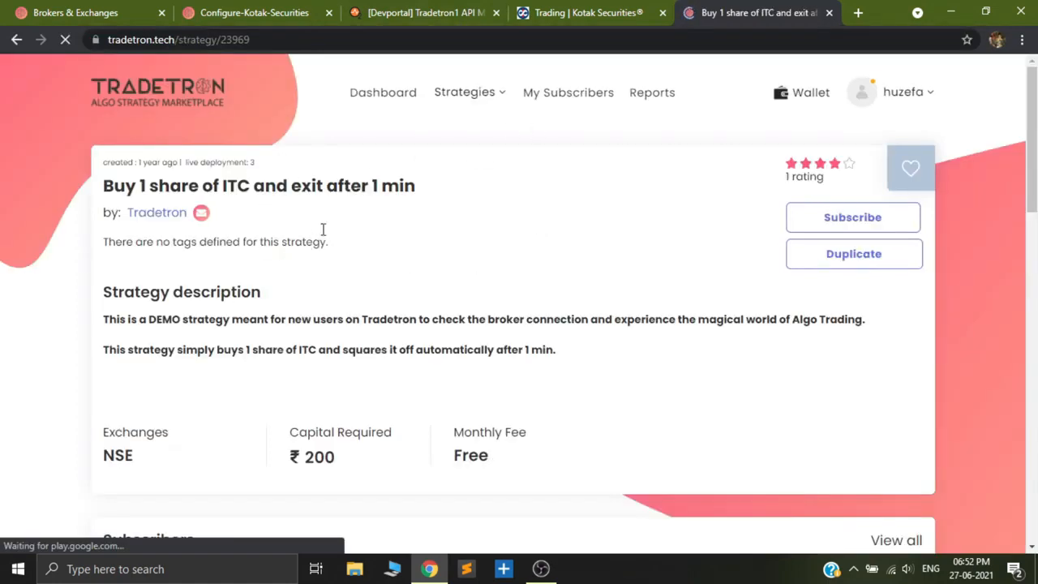
pyautogui.click(832, 256)
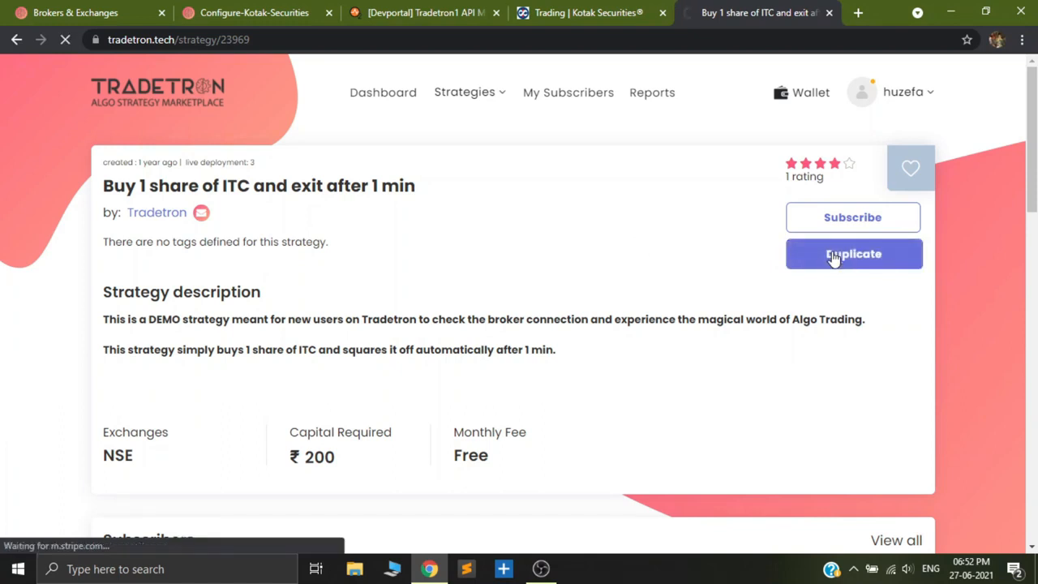
# Deploy the duplicated ITC strategy from the created strategies with Live Auto execution and Kotak Securities as the NSE broker.
pyautogui.moveTo(477, 116)
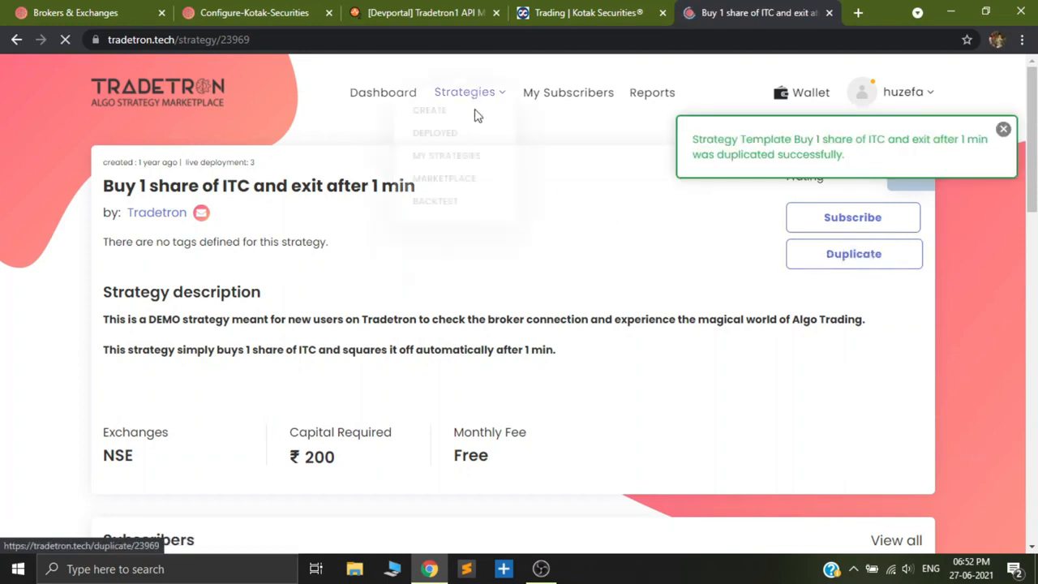
pyautogui.click(449, 178)
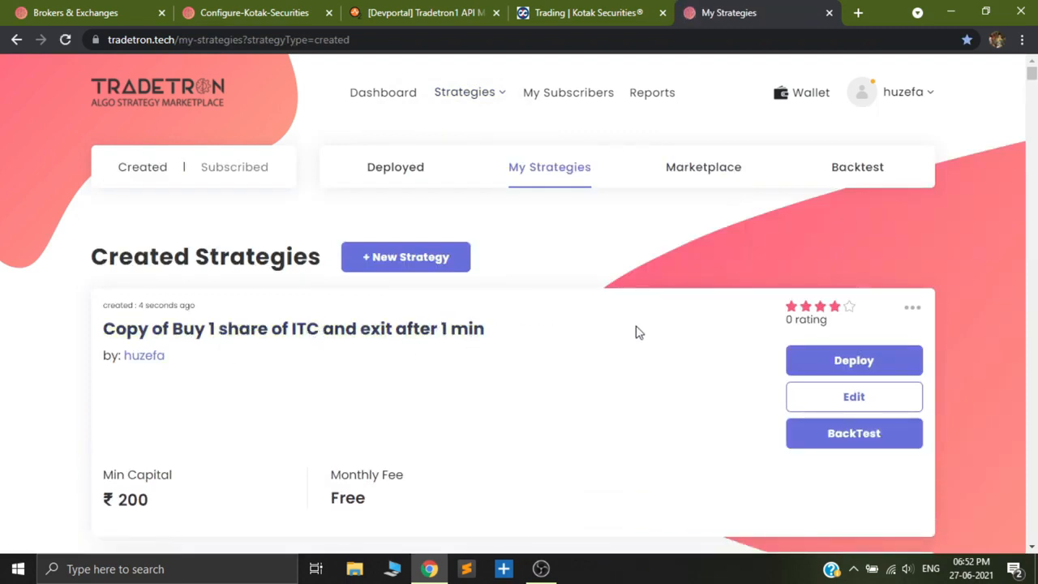
pyautogui.click(854, 360)
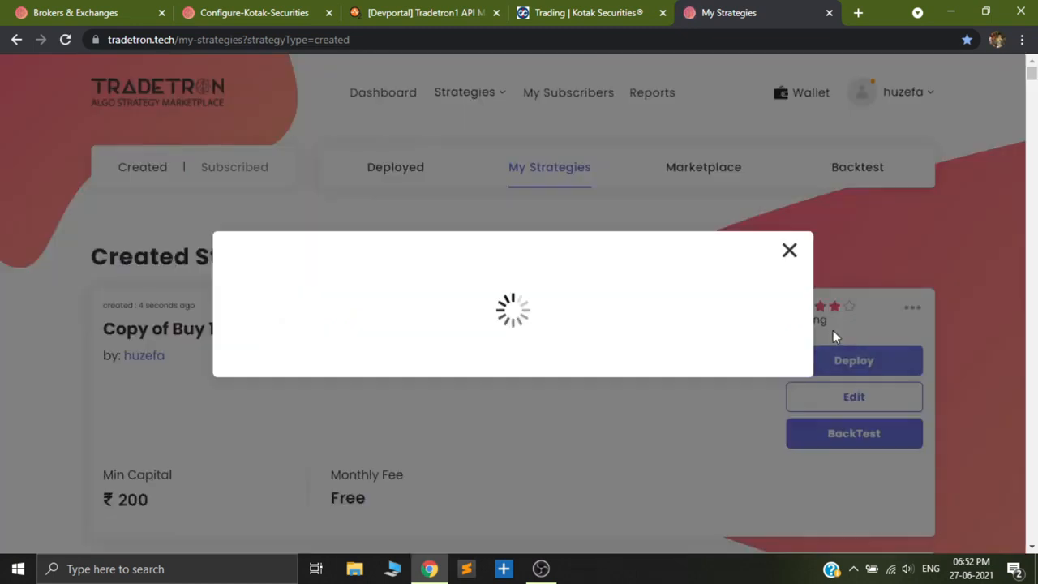
pyautogui.click(463, 312)
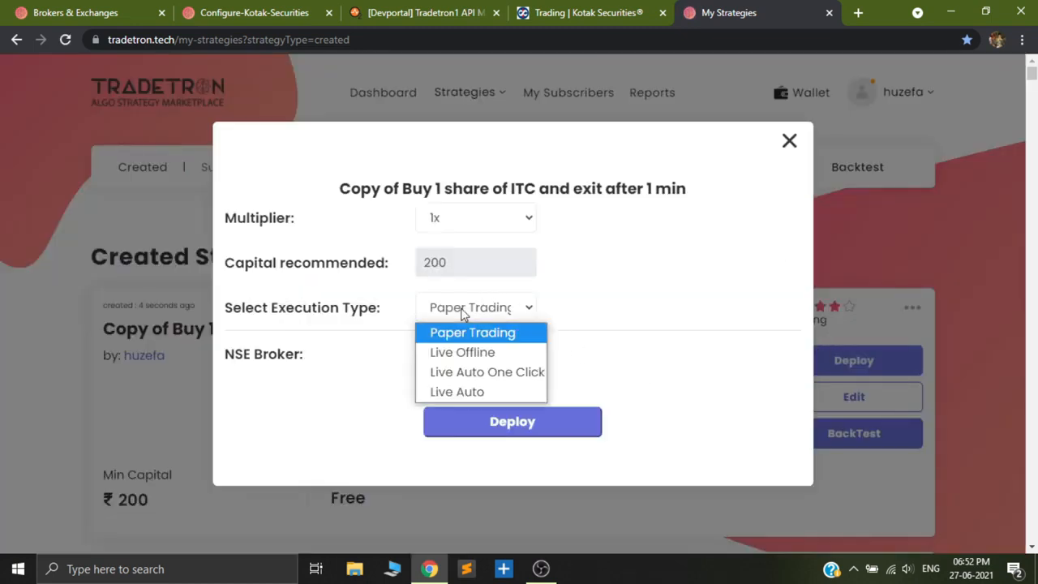
pyautogui.click(458, 393)
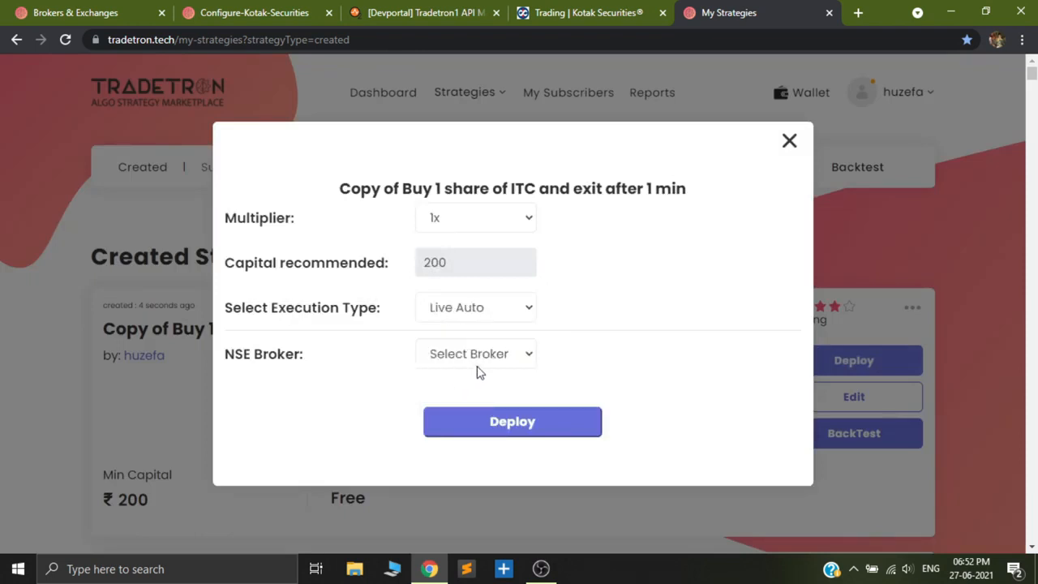
pyautogui.click(485, 358)
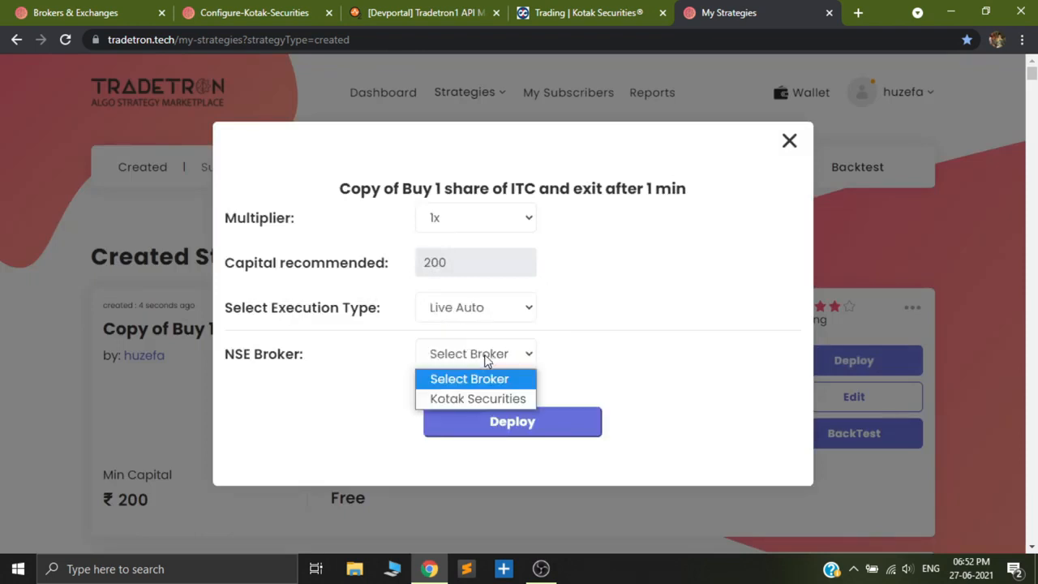
pyautogui.click(467, 399)
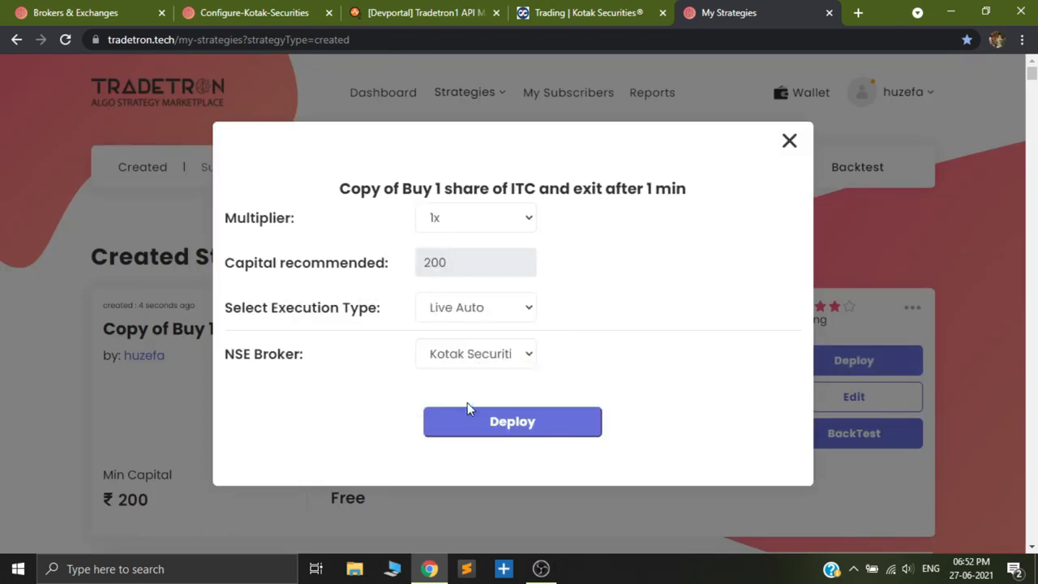
pyautogui.click(518, 423)
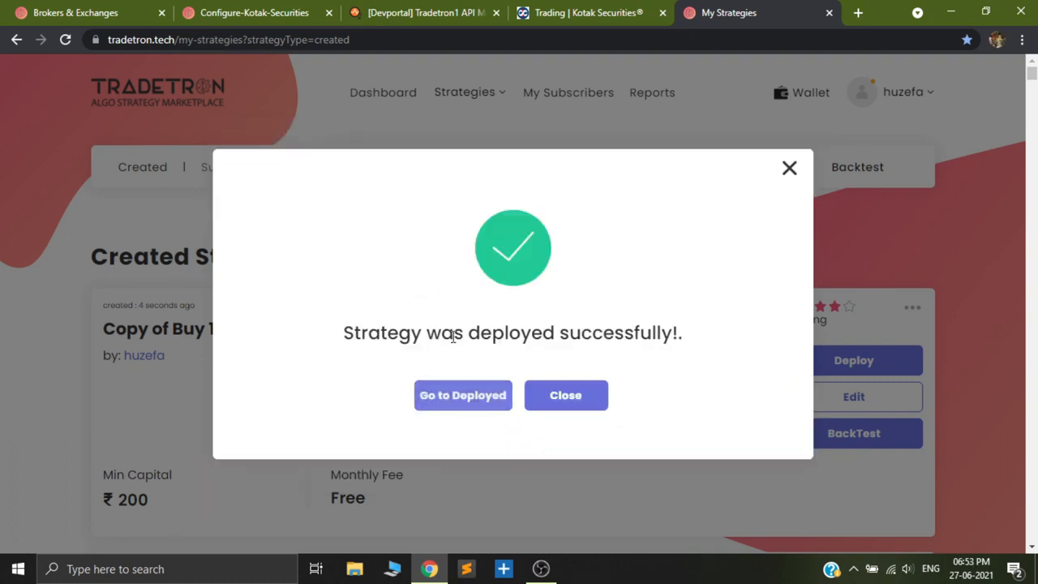
# Go to the deployed strategies and check the ITC copy's execution type, status, broker and positions.
pyautogui.click(460, 399)
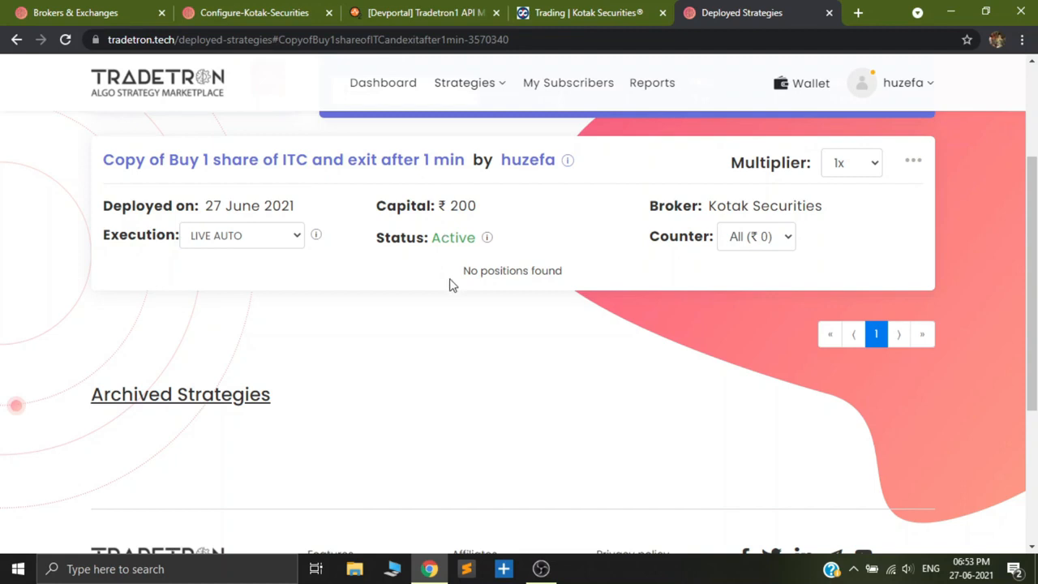
pyautogui.scroll(1, 452, 284)
pyautogui.scroll(-2, 452, 284)
pyautogui.scroll(-2, 451, 303)
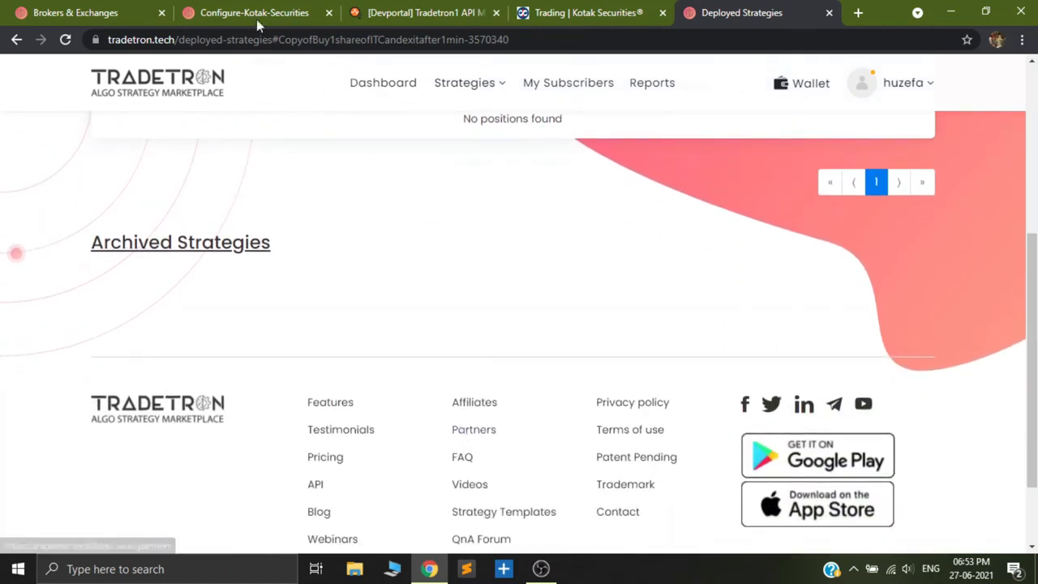
# Review the Configure-Kotak-Securities guide from the API key instructions through the final broker connection and save steps.
pyautogui.click(258, 9)
pyautogui.scroll(-3, 322, 344)
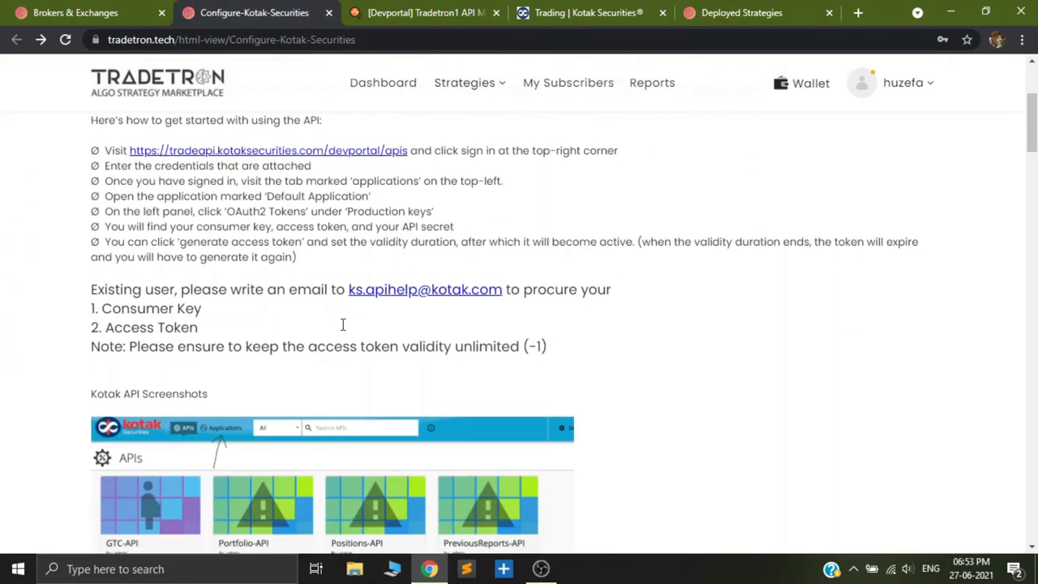
pyautogui.scroll(-5, 318, 315)
pyautogui.scroll(-6, 373, 351)
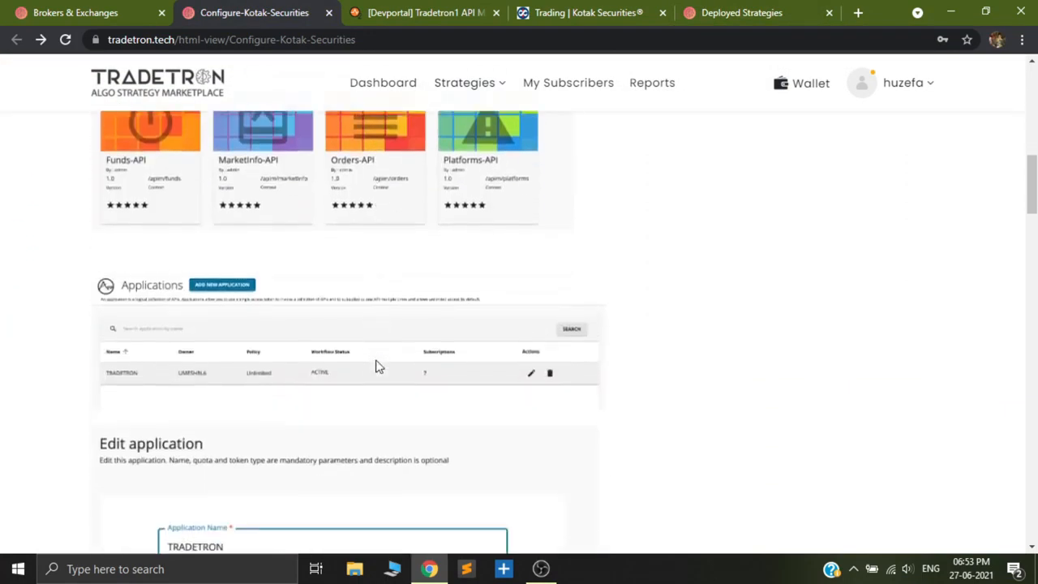
pyautogui.scroll(-9, 419, 384)
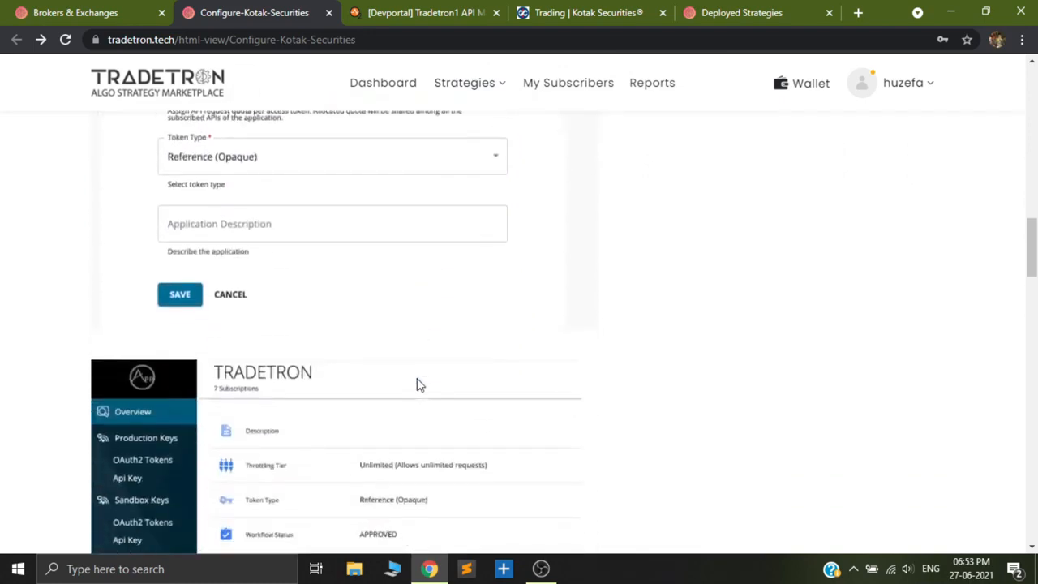
pyautogui.scroll(-10, 419, 384)
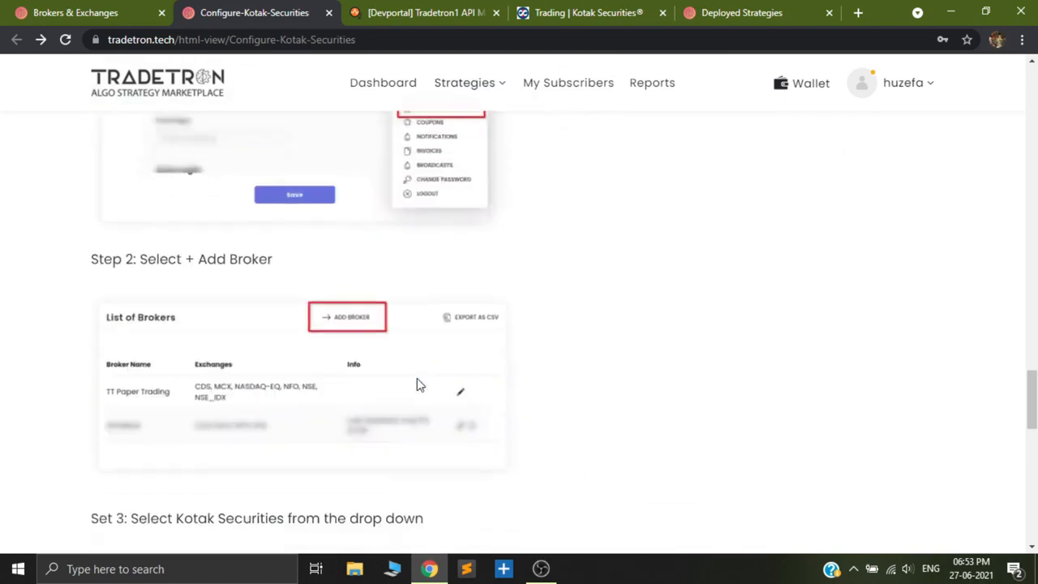
pyautogui.scroll(-3, 398, 367)
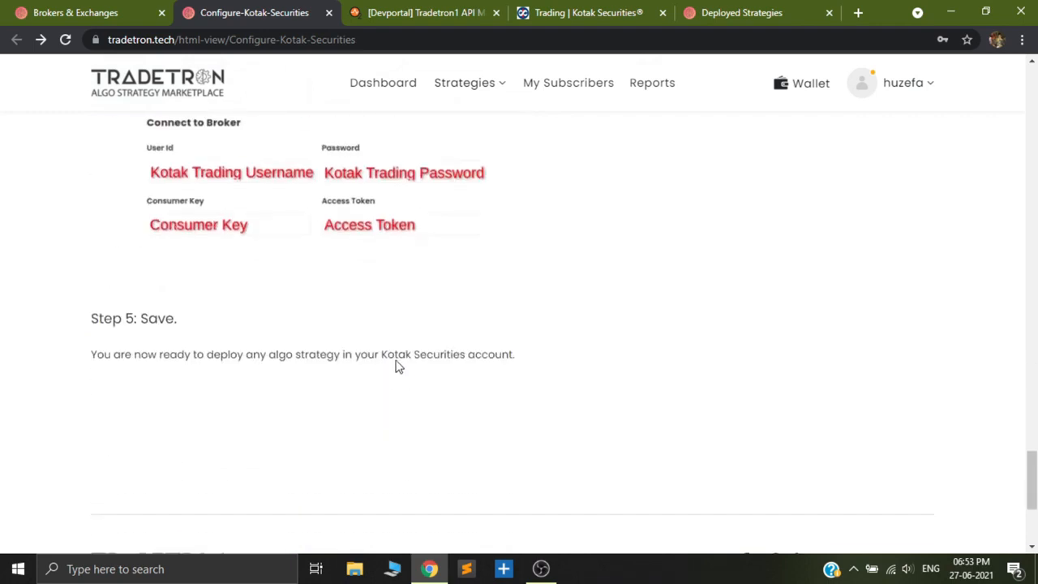